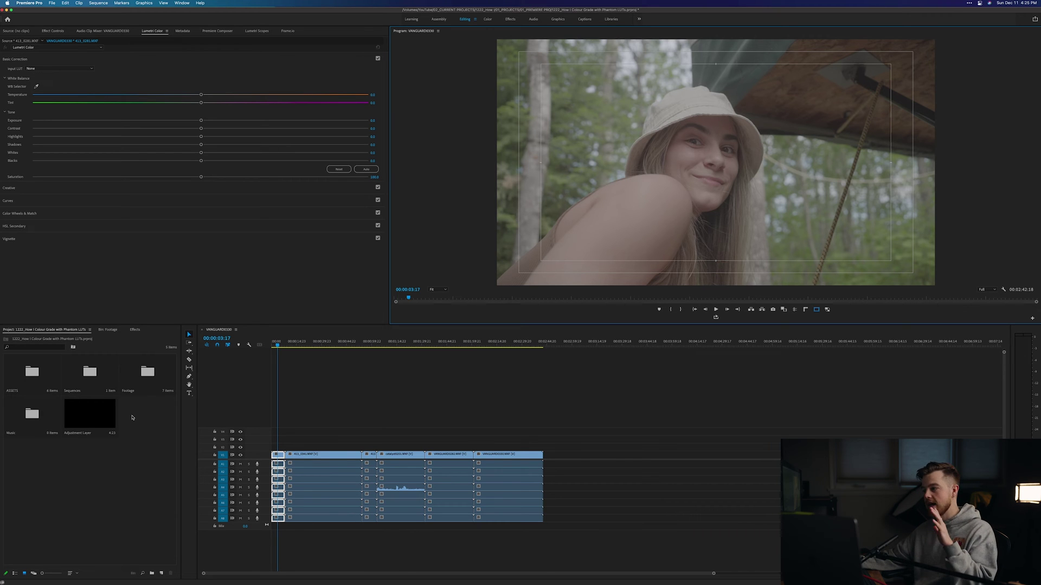
- Place the adjustment layer on V2 at the start of the sequence and extend it to the end of the last clip
drag(111, 414, 547, 445)
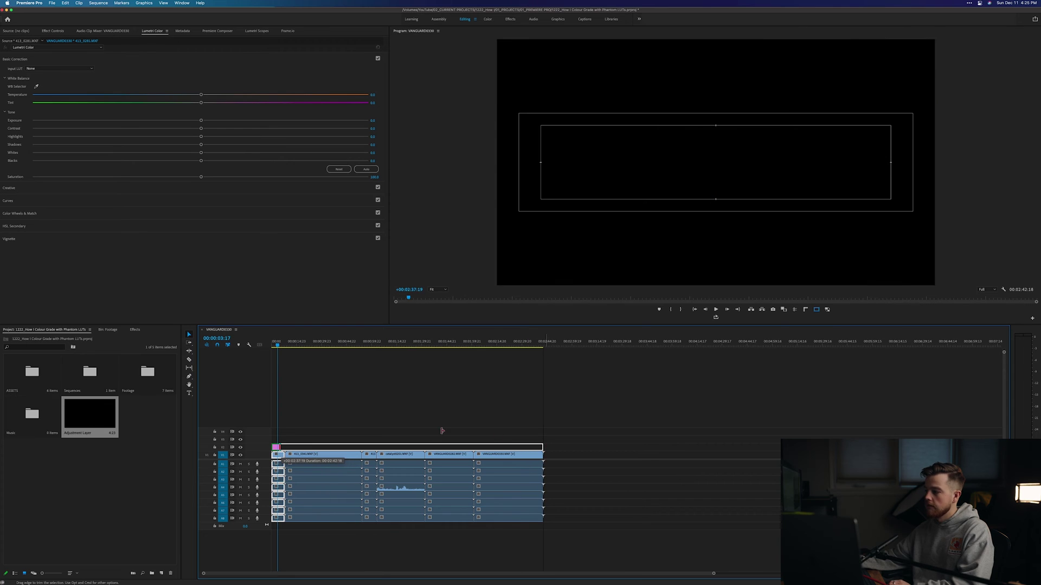
drag(442, 431, 442, 431)
right_click(153, 425)
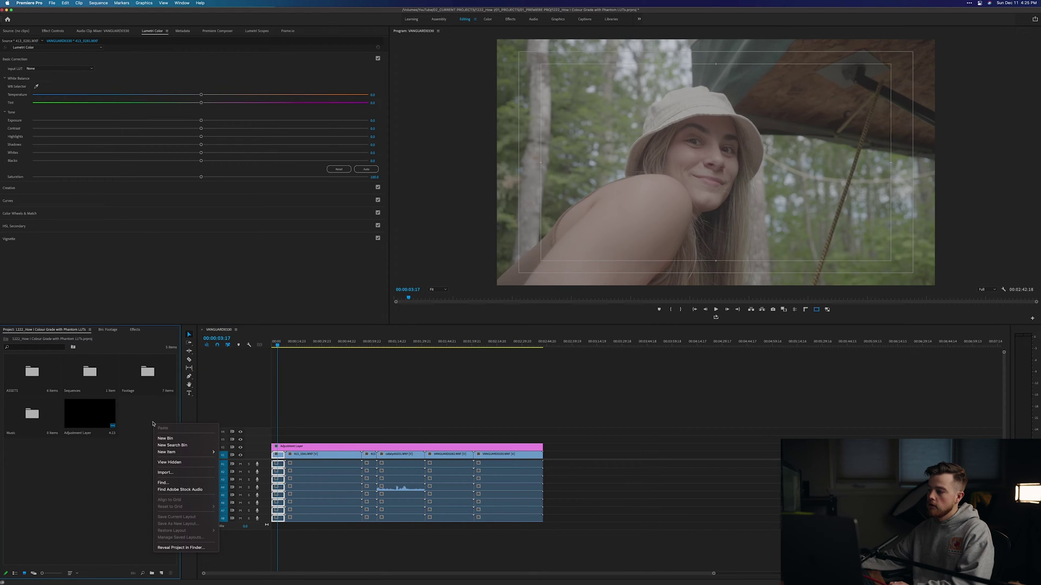
mouse_move(184, 452)
click(236, 473)
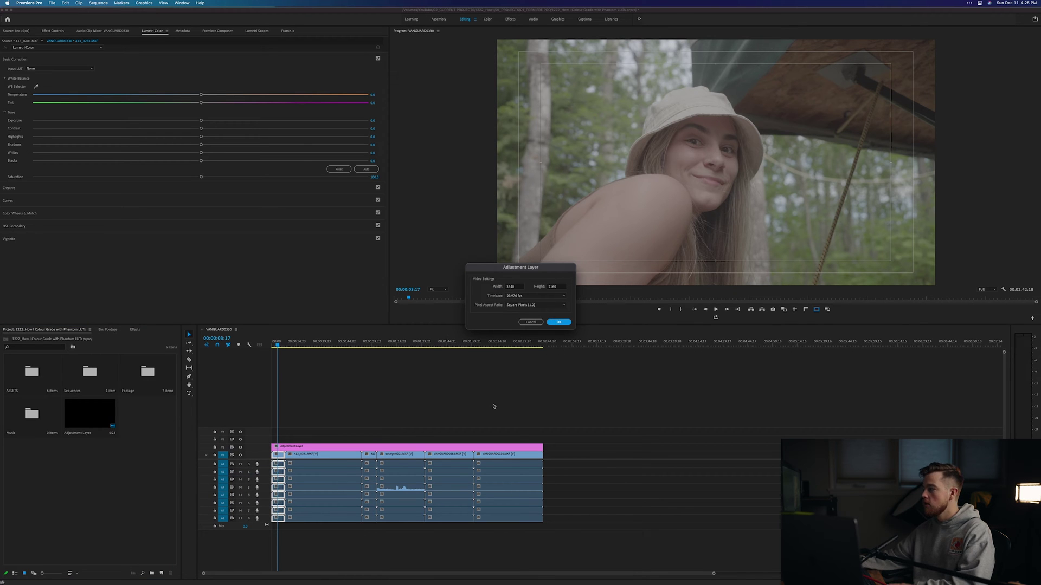
click(531, 322)
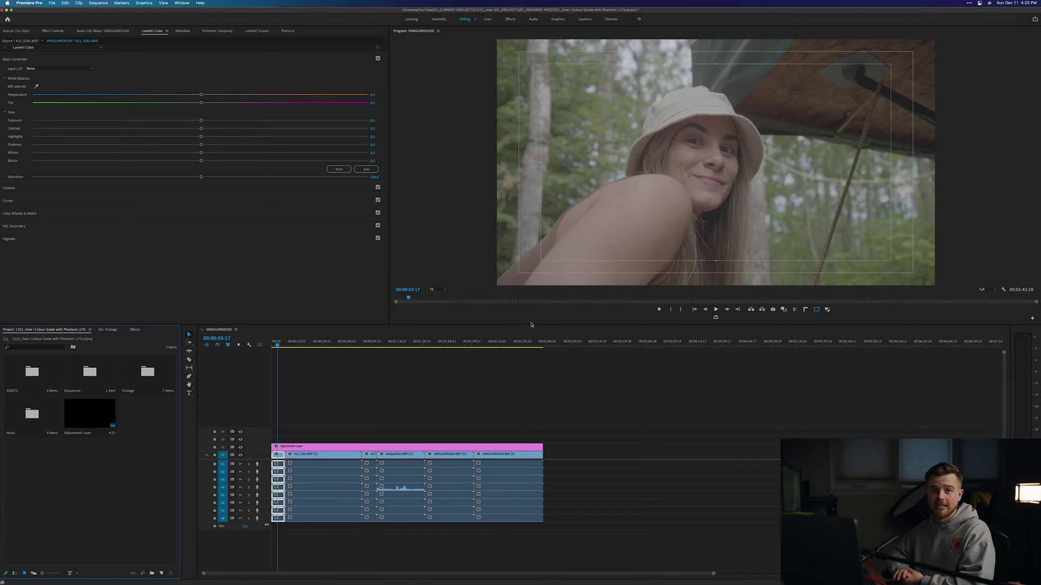
- Duplicate the full-length adjustment layer from V2 onto V3 directly above it
click(366, 448)
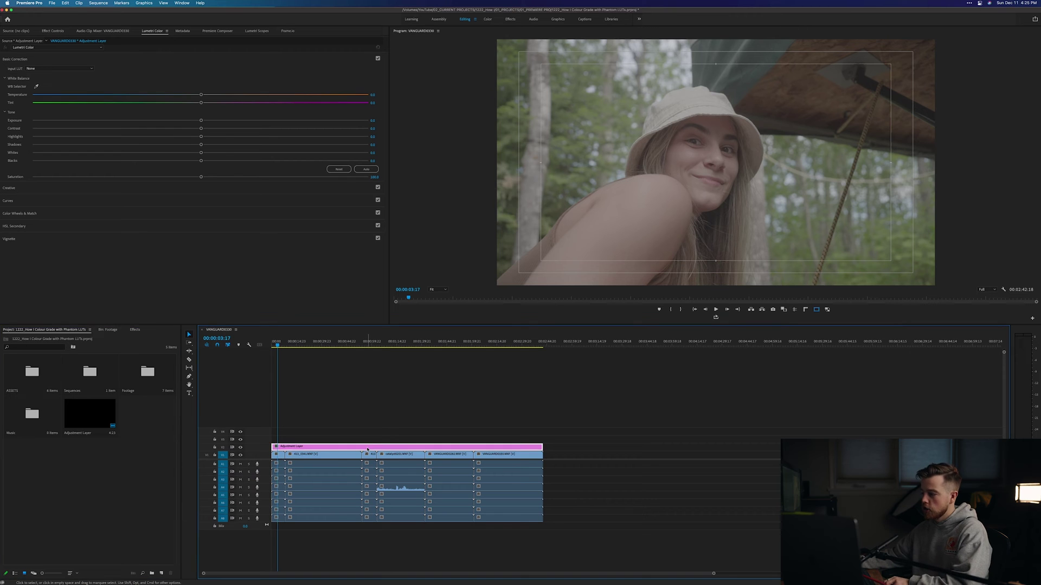
drag(367, 448, 372, 439)
click(377, 407)
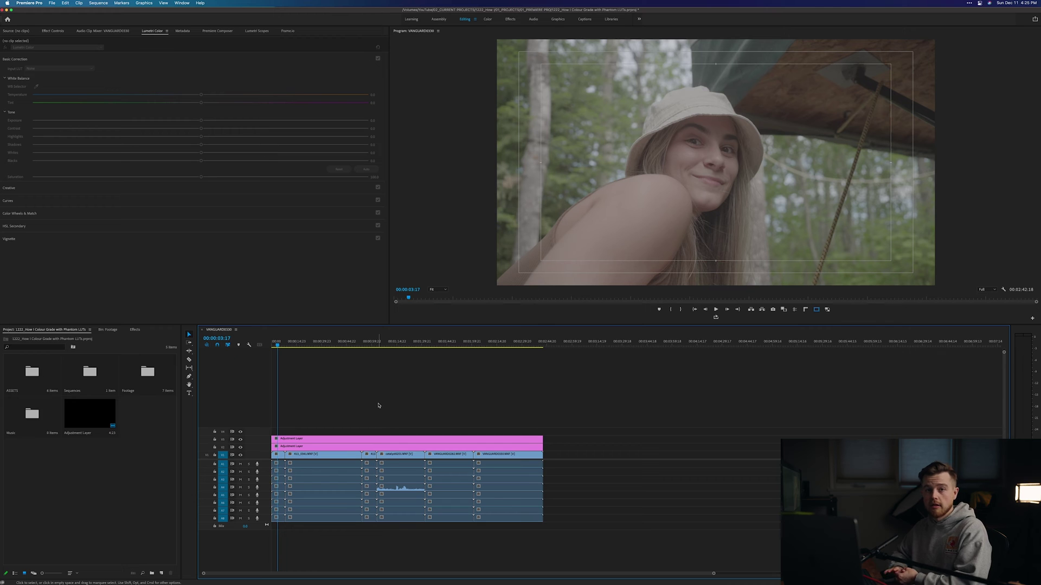
- Load Tungsten Fx6.cube as the input LUT on the upper adjustment layer
click(379, 439)
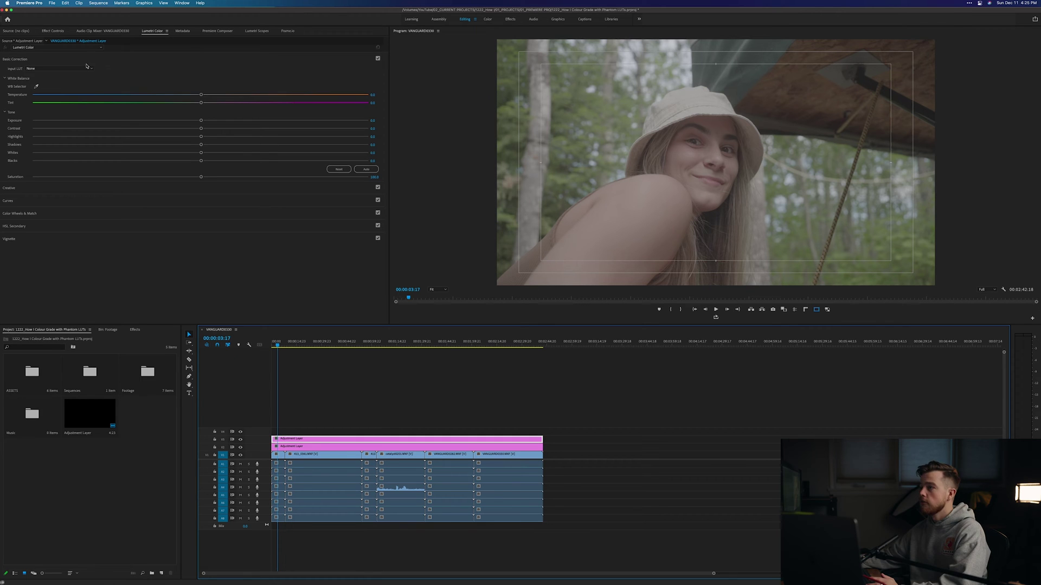
click(84, 69)
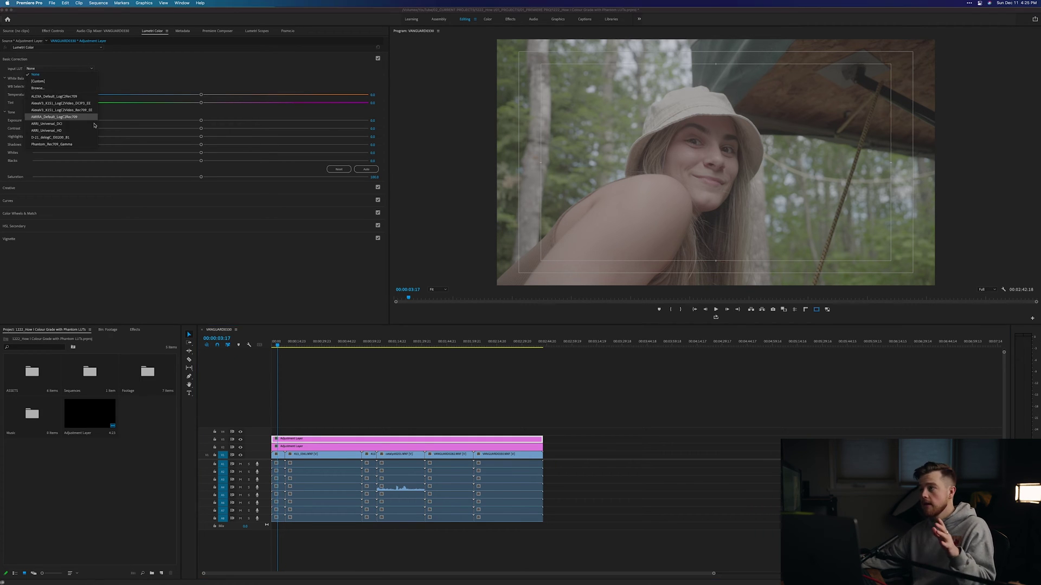
click(69, 89)
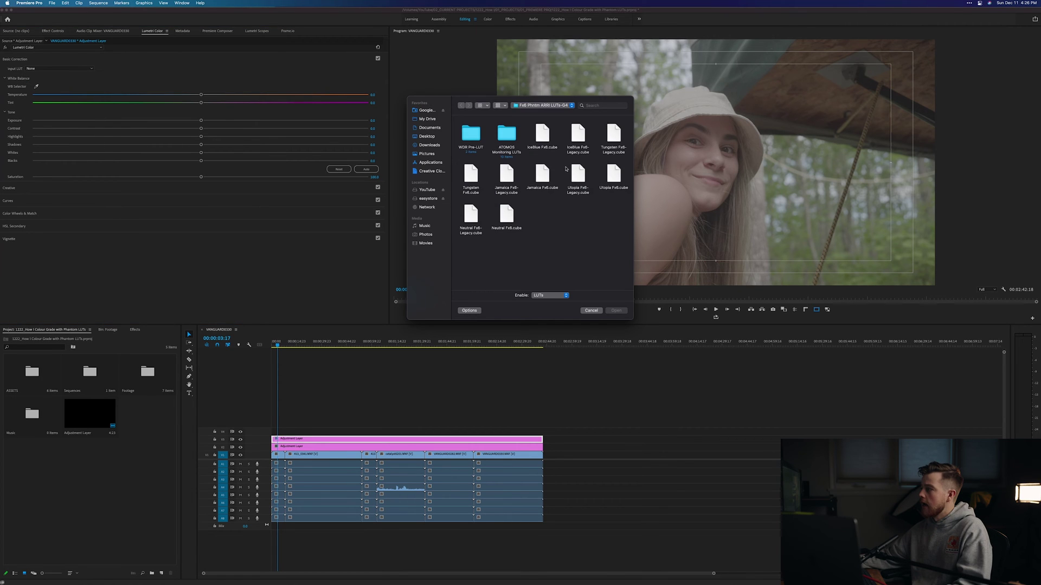
double_click(471, 175)
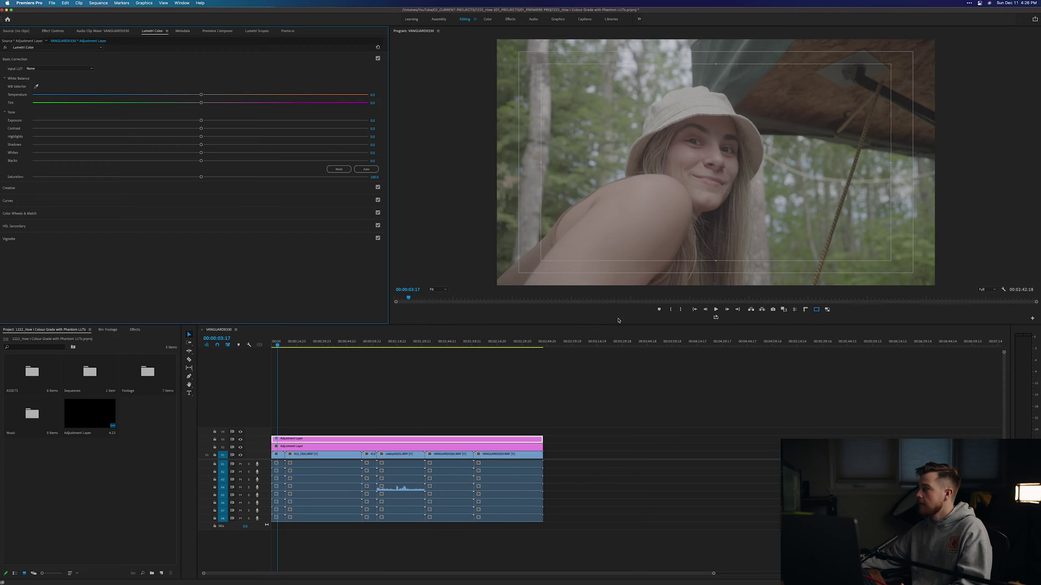
- Load Neutral Fx6.cube as the input LUT on the upper adjustment layer
click(64, 69)
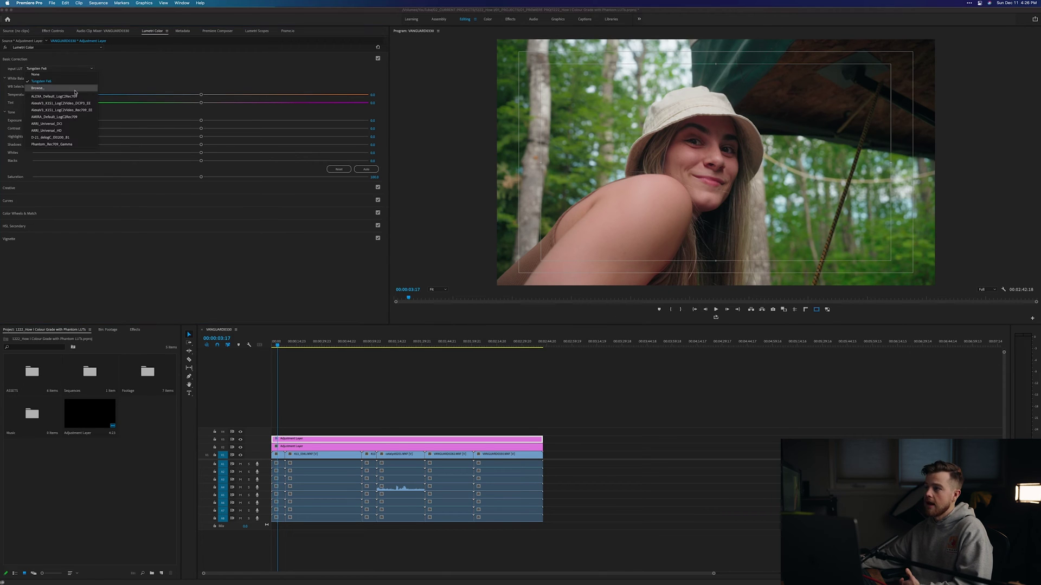
click(75, 89)
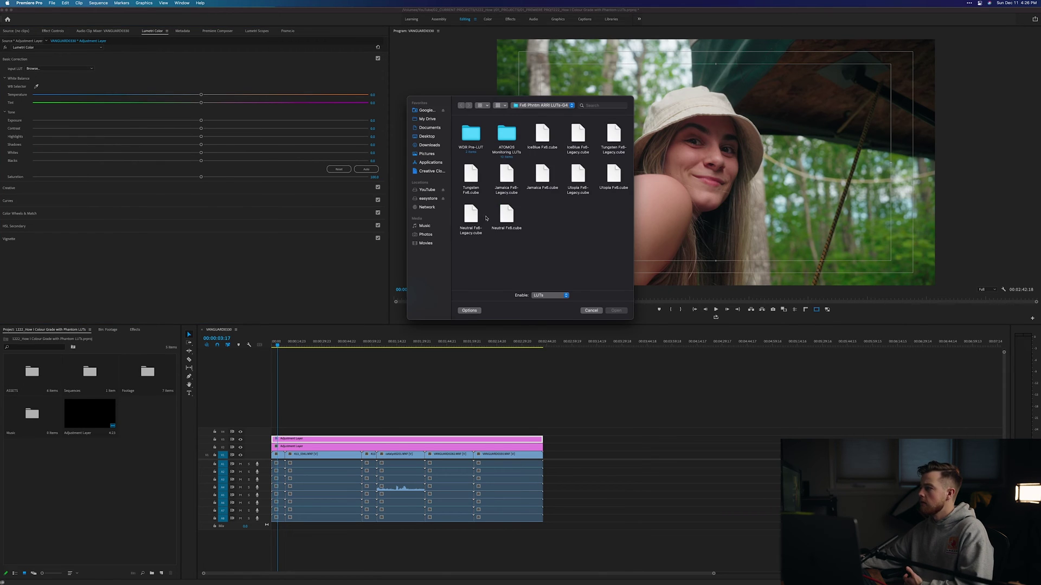
click(506, 217)
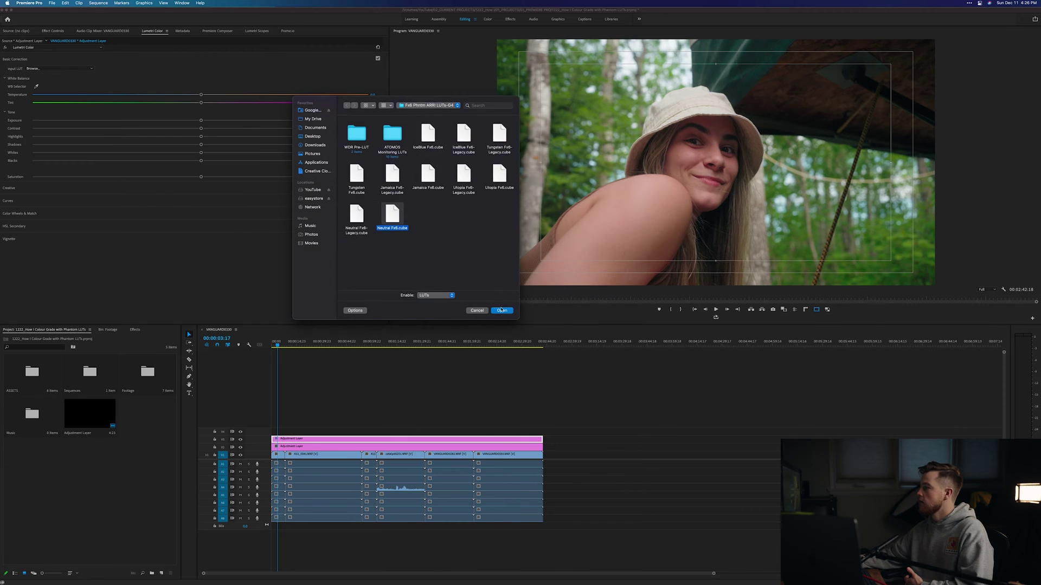
click(501, 310)
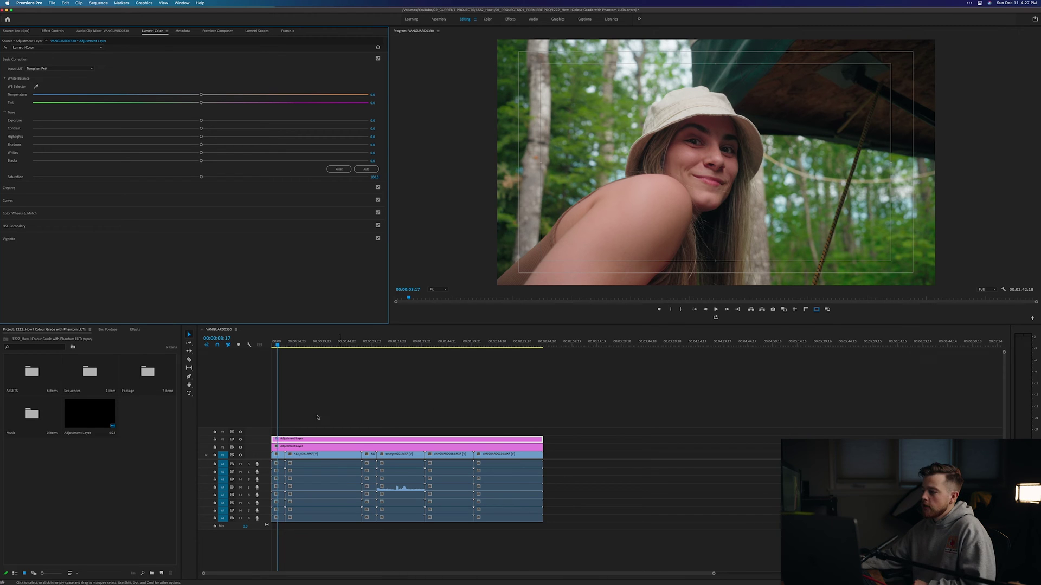
- Cut the lower adjustment layer at the boundary between the first and second clips
key(equal)
key(equal)
key(equal)
click(299, 453)
key(minus)
key(minus)
key(minus)
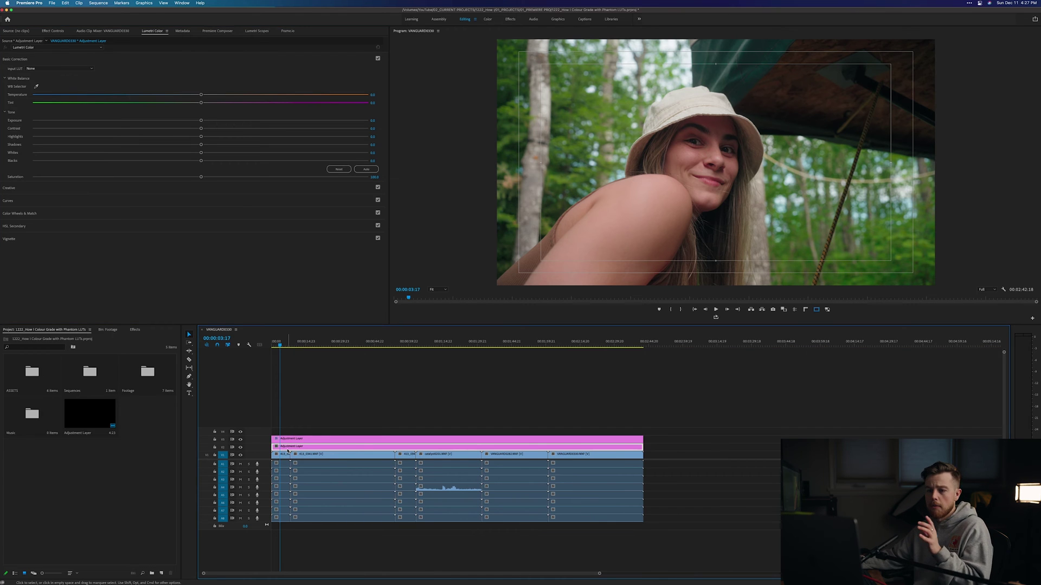
key(equal)
key(equal)
key(equal)
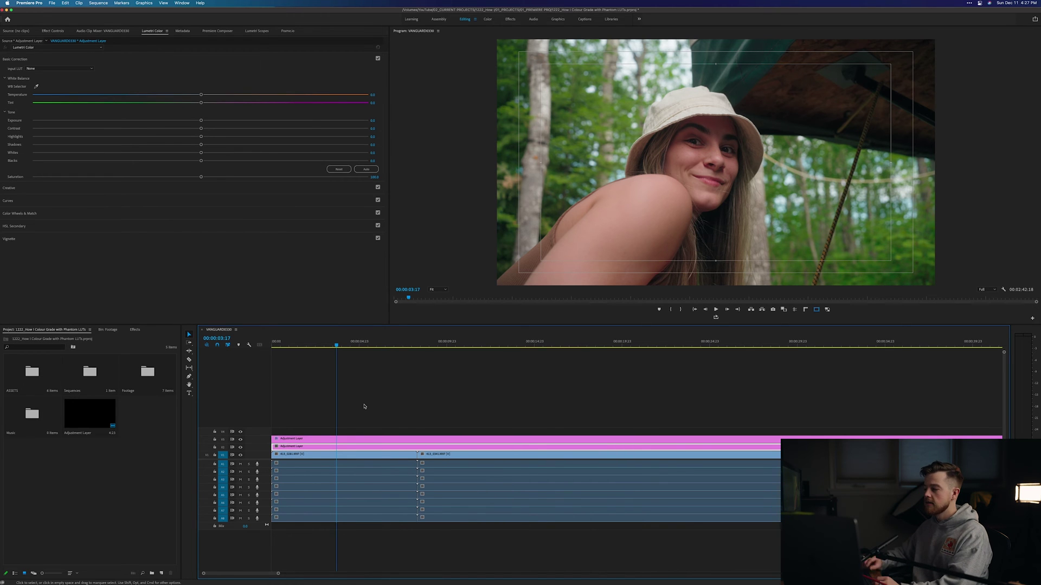
key(minus)
key(minus)
key(minus)
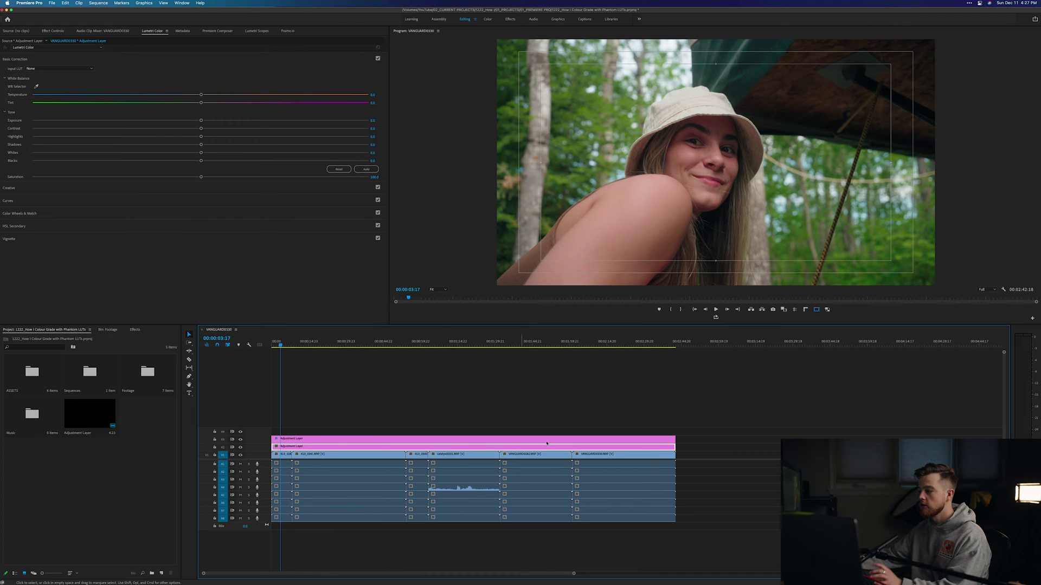
key(Down)
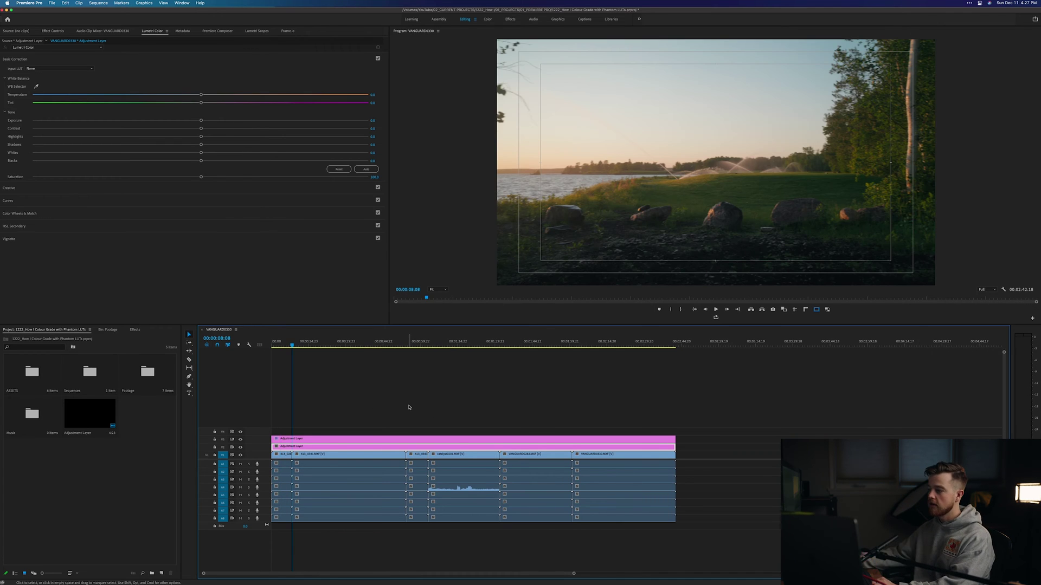
key(equal)
key(equal)
key(equal)
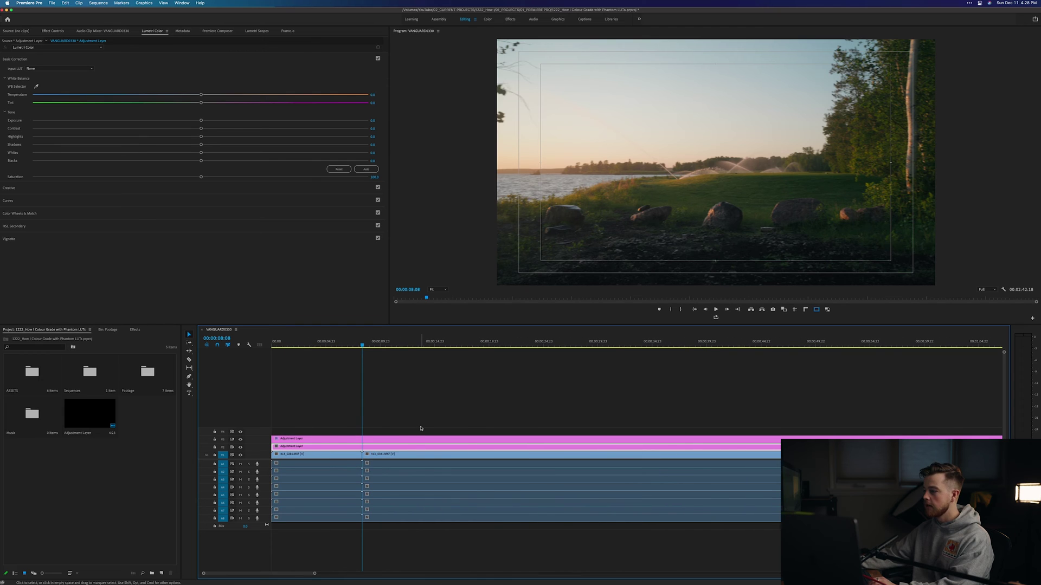
key(super+k)
- Cut the lower adjustment layer at each remaining clip boundary so every clip has its own adjustment segment
key(Down)
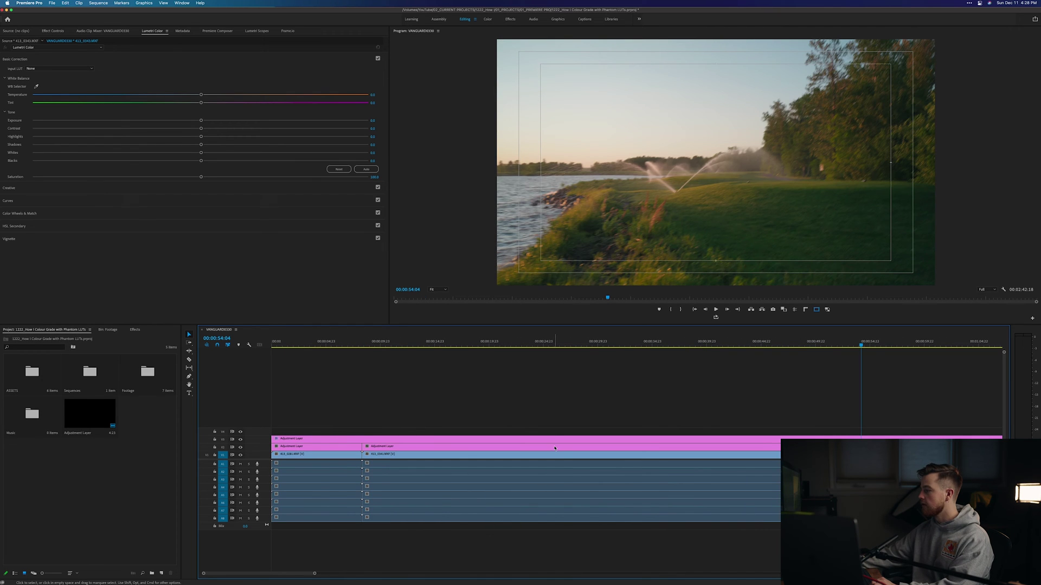
key(minus)
key(minus)
key(Down)
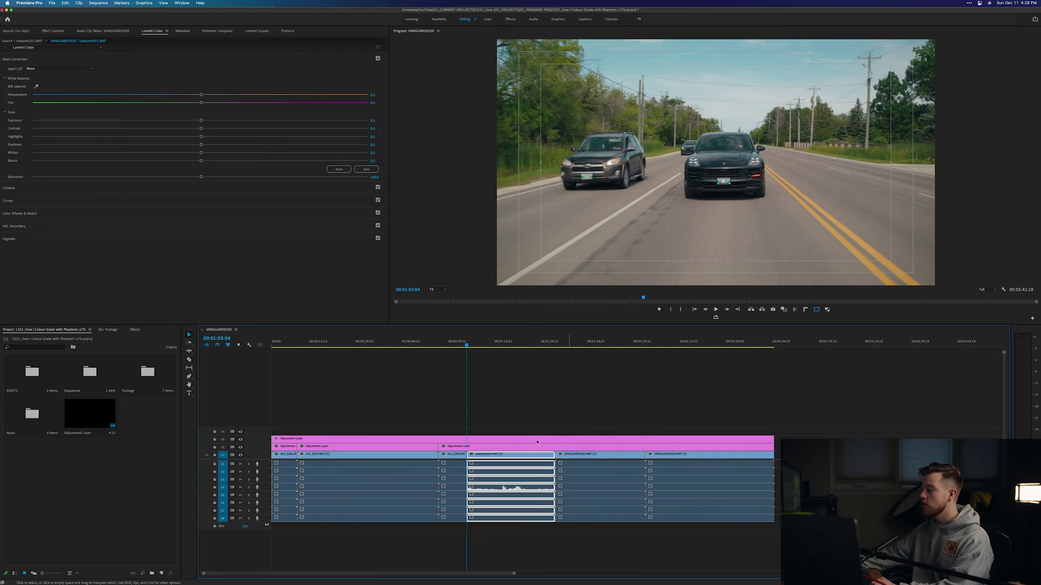
key(super+k)
key(Down)
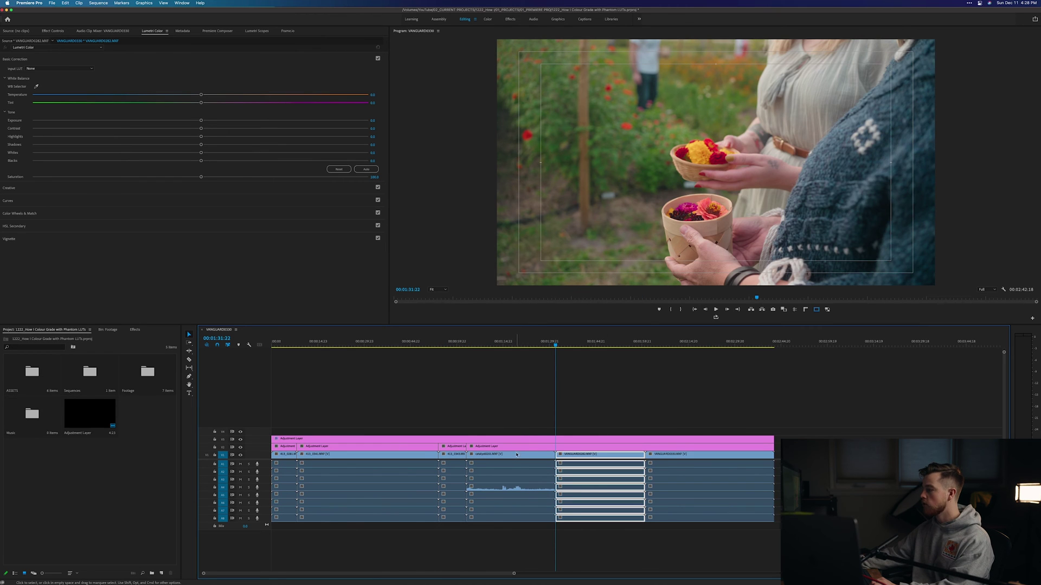
click(523, 449)
key(super+k)
key(Down)
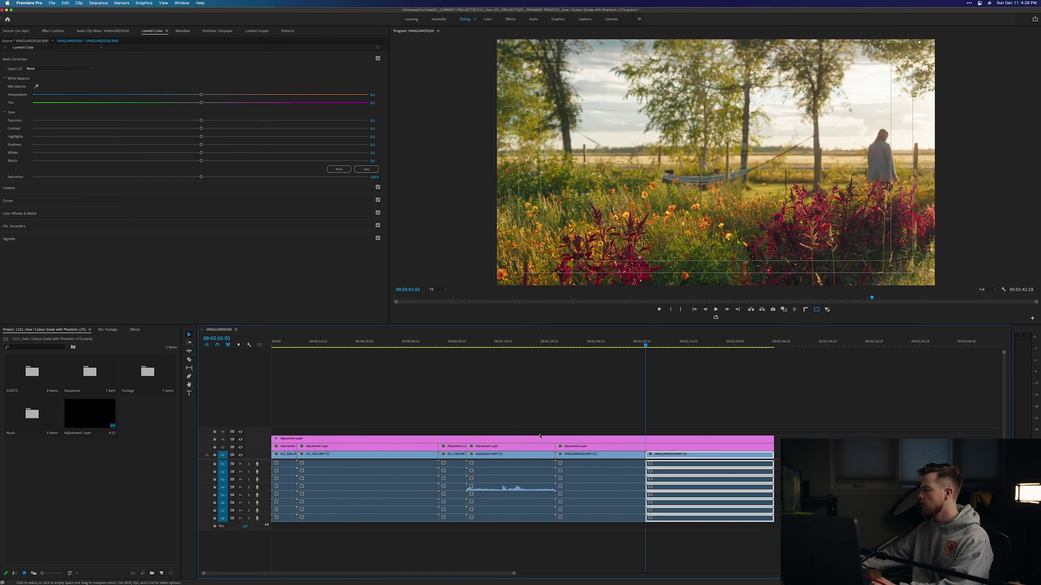
click(573, 446)
key(super+k)
- Return to the first clip and set the Temperature of its lower adjustment layer segment to 5.0
key(Up)
key(Up)
key(Up)
key(Up)
key(Up)
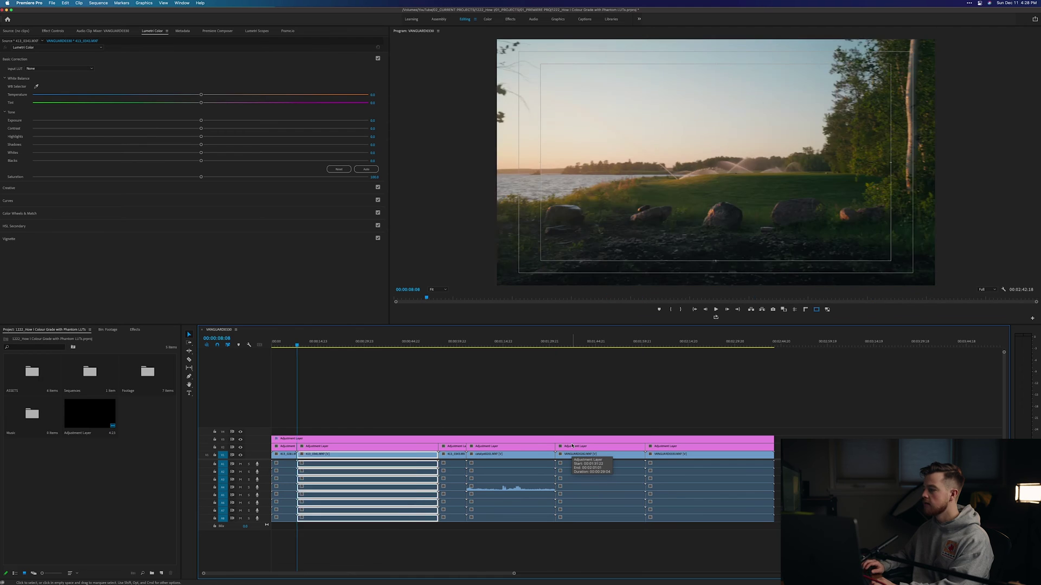
key(=)
key(=)
key(=)
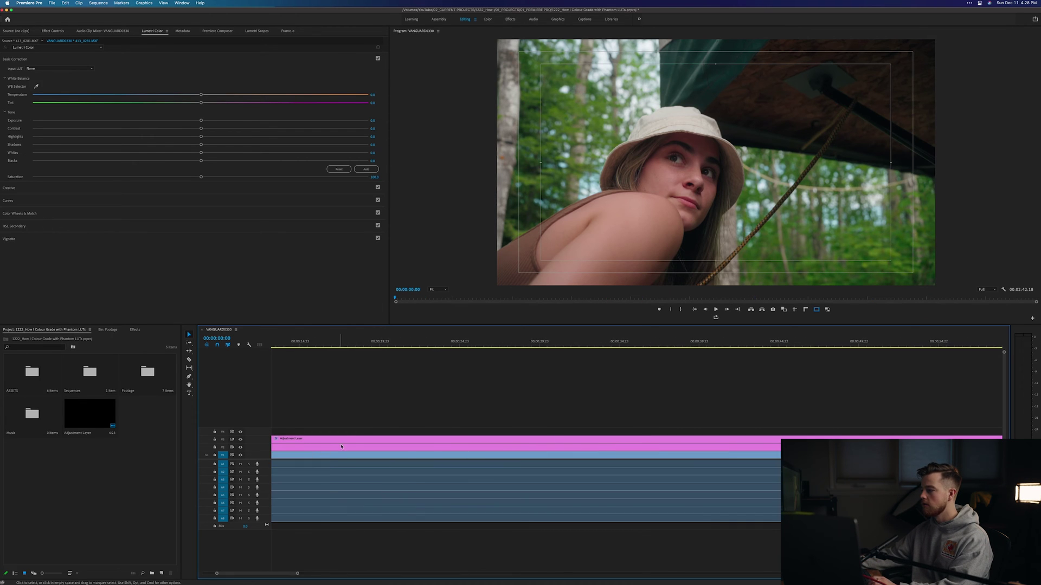
key(-)
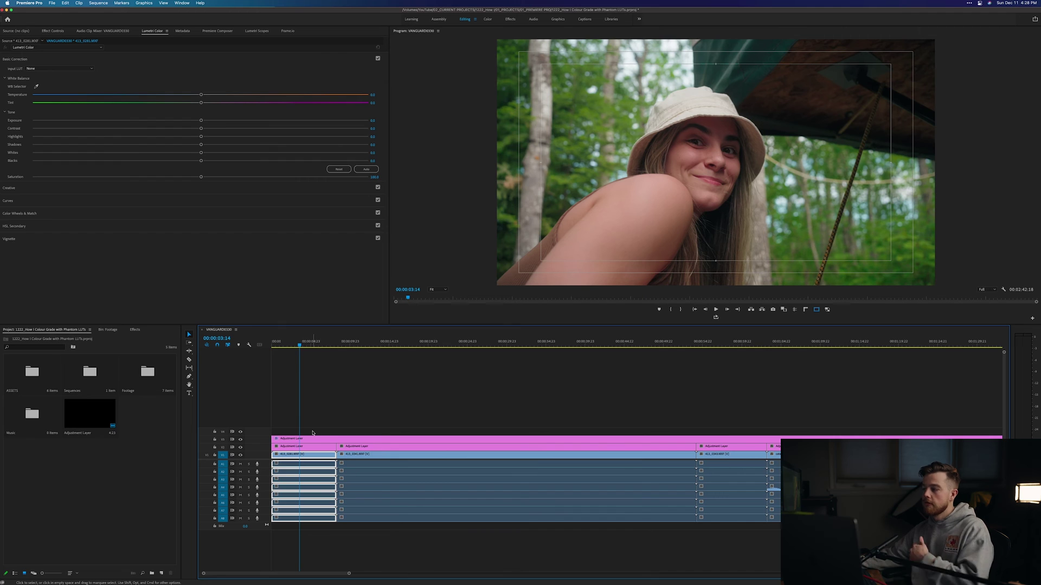
click(323, 447)
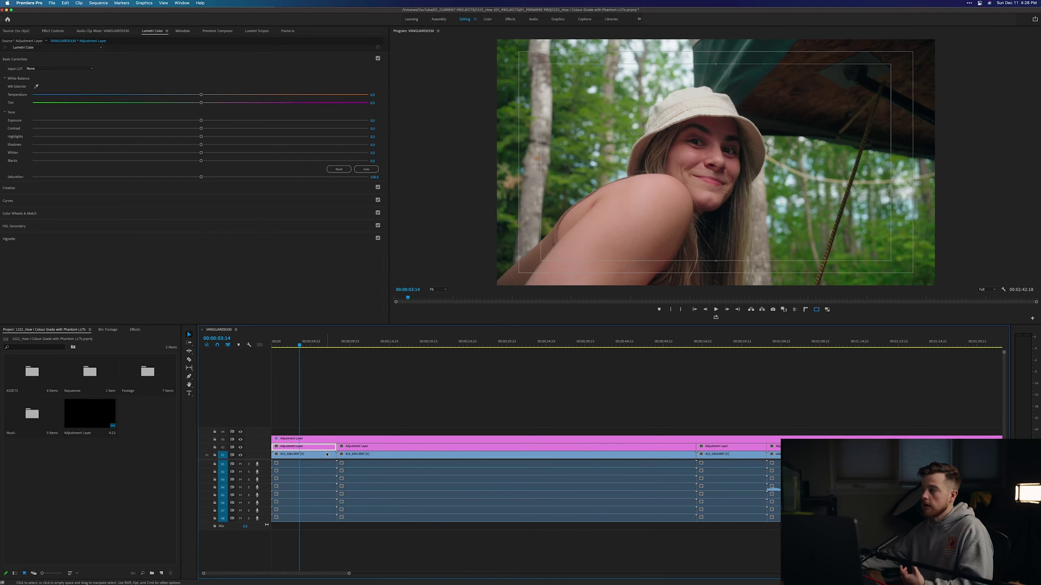
click(374, 95)
text(5)
key(Return)
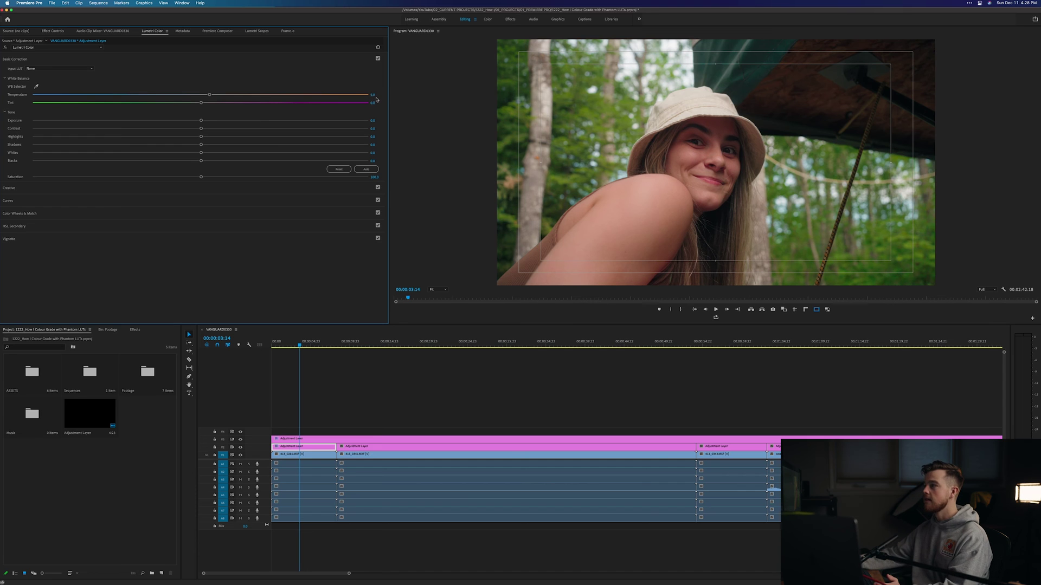
- Try a Tint of 5 on the first lower adjustment layer segment, and settle on 1.0
click(374, 103)
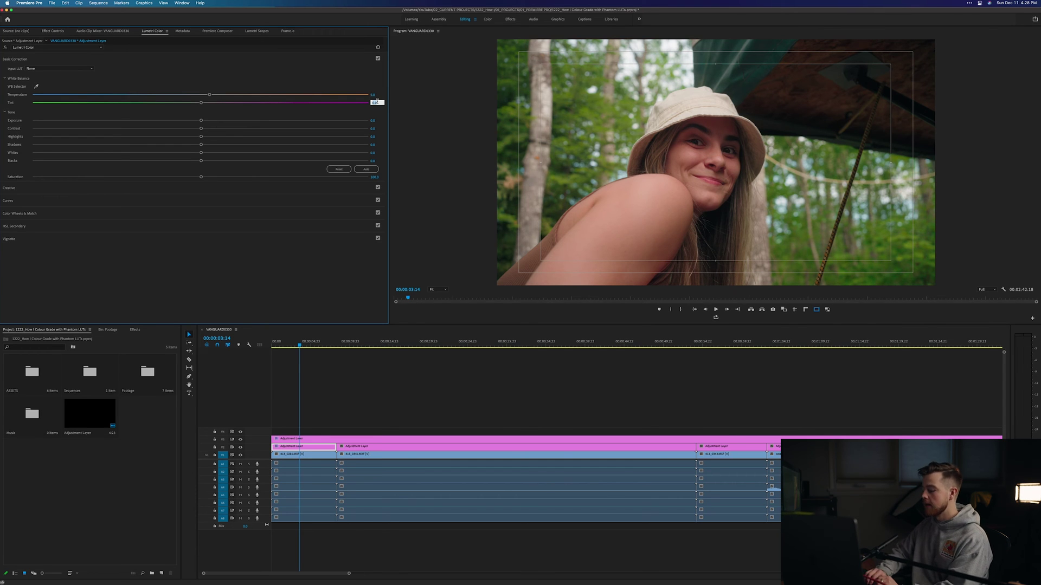
text(5)
key(Return)
click(374, 102)
text(1)
key(Return)
click(375, 102)
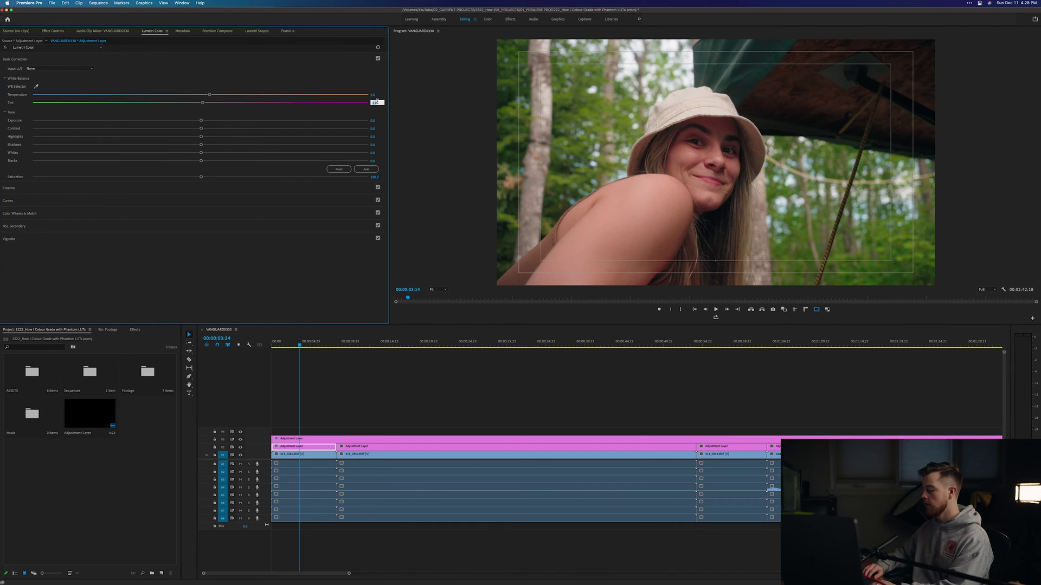
click(257, 31)
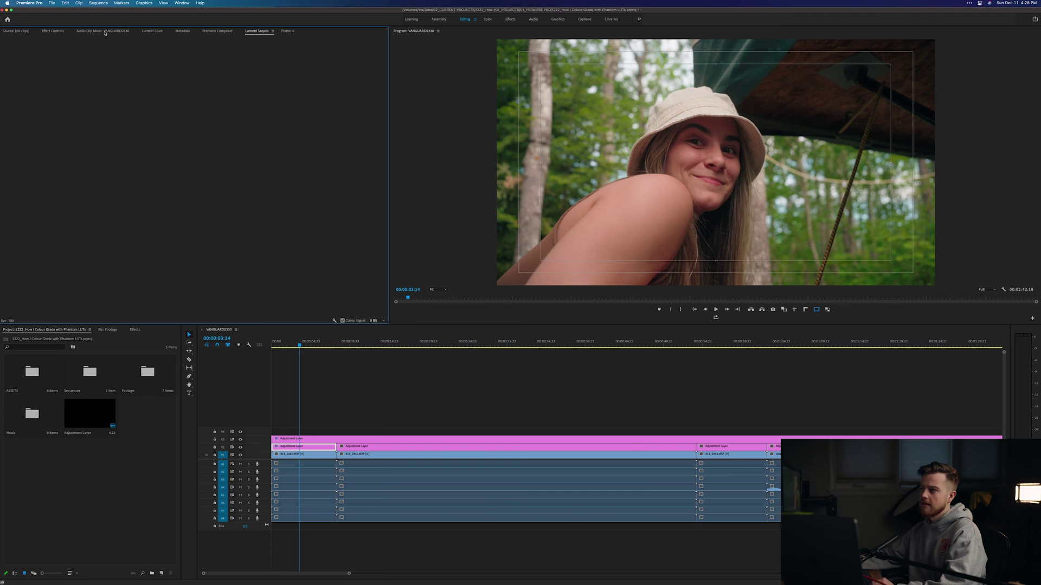
click(54, 31)
click(153, 31)
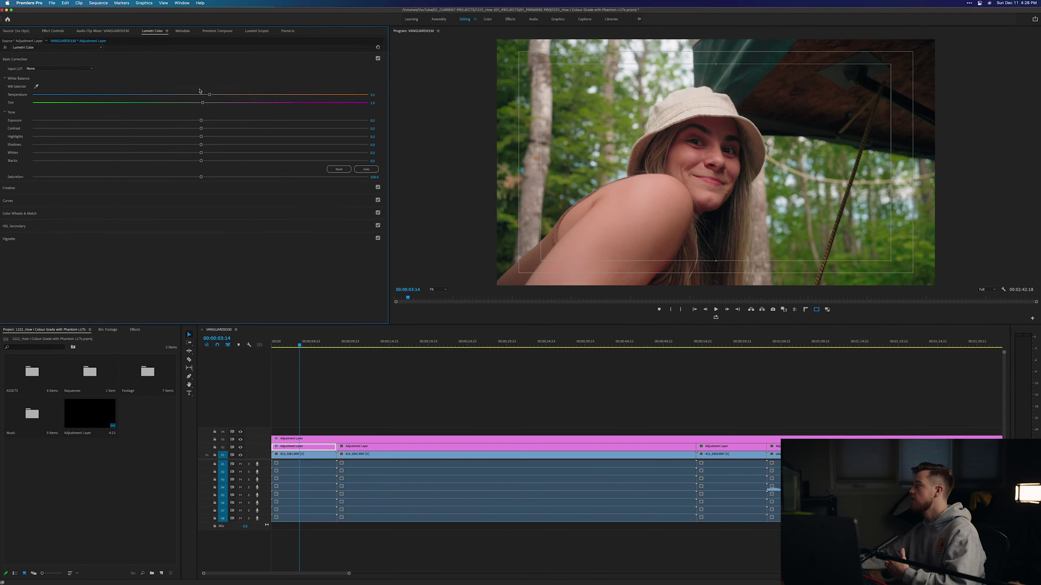
- Try a Temperature of 10.0 on the first lower adjustment layer segment, and settle on 6.0
click(372, 94)
key(Escape)
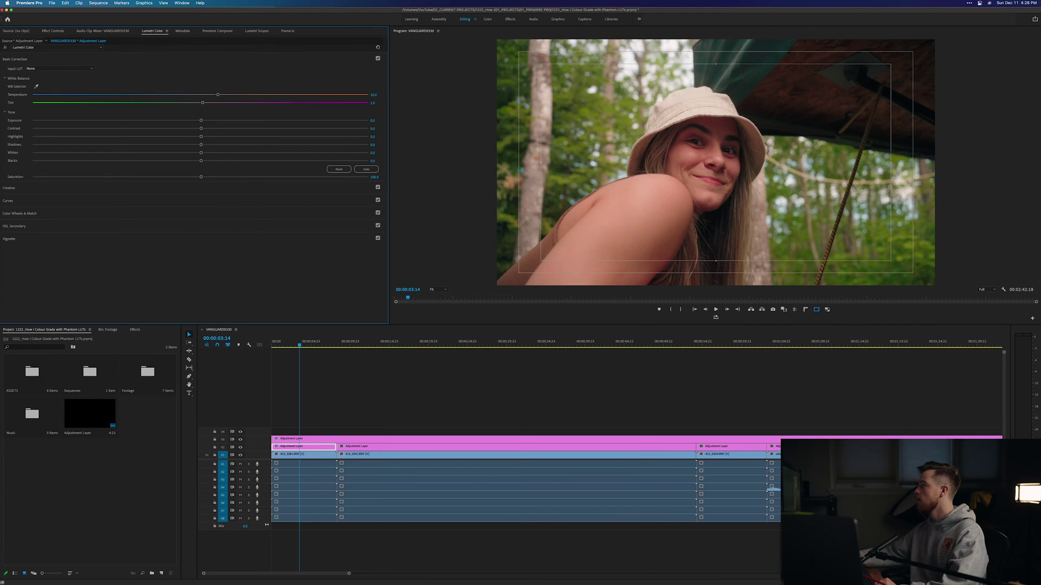
click(373, 94)
text(6)
key(Return)
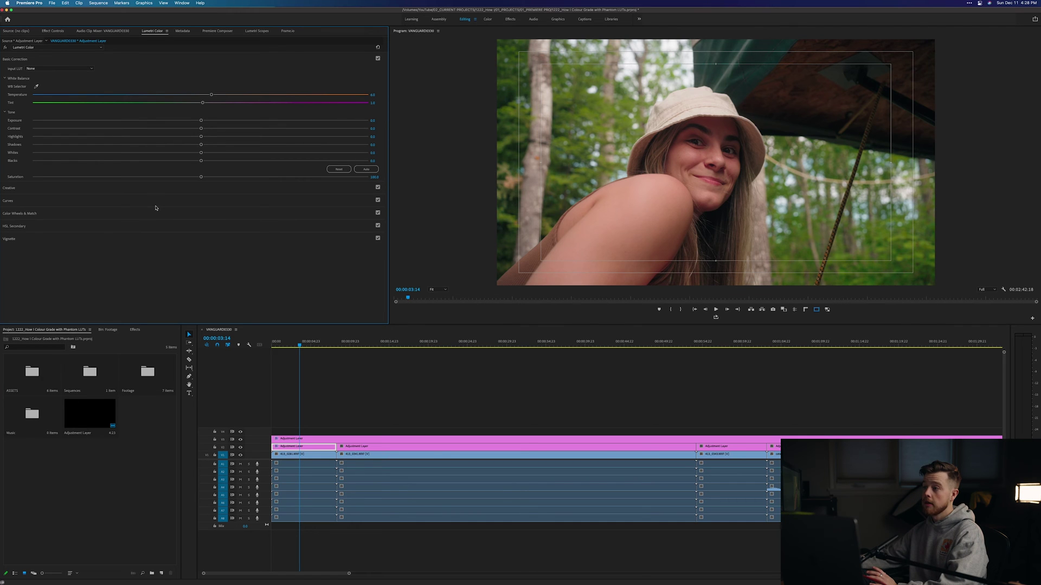
- Try an S-curve on the first clip's lower adjustment layer segment, lowering the shadows and lifting the highlights in the RGB curve
click(116, 206)
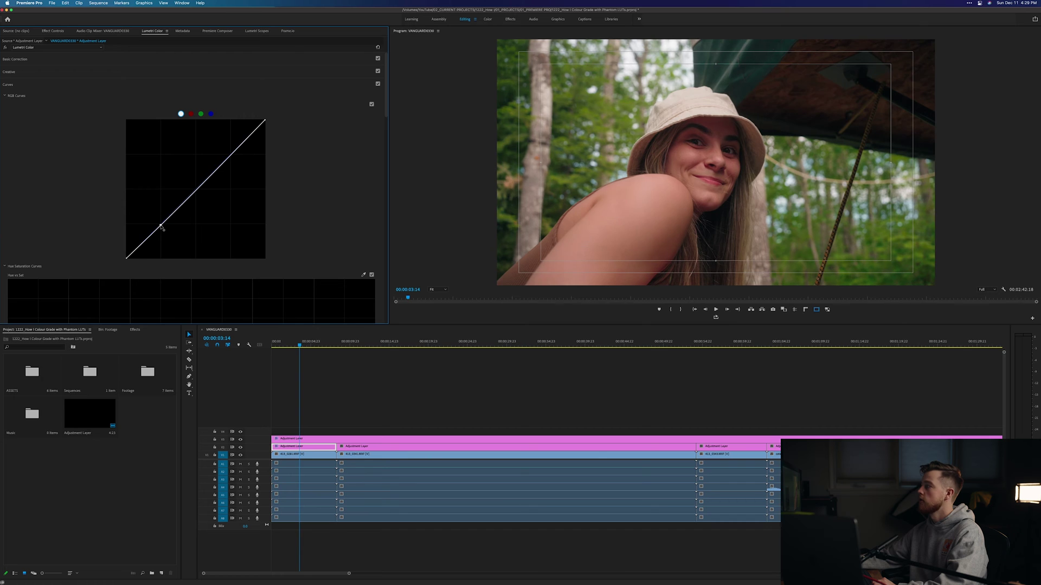
drag(161, 226, 162, 226)
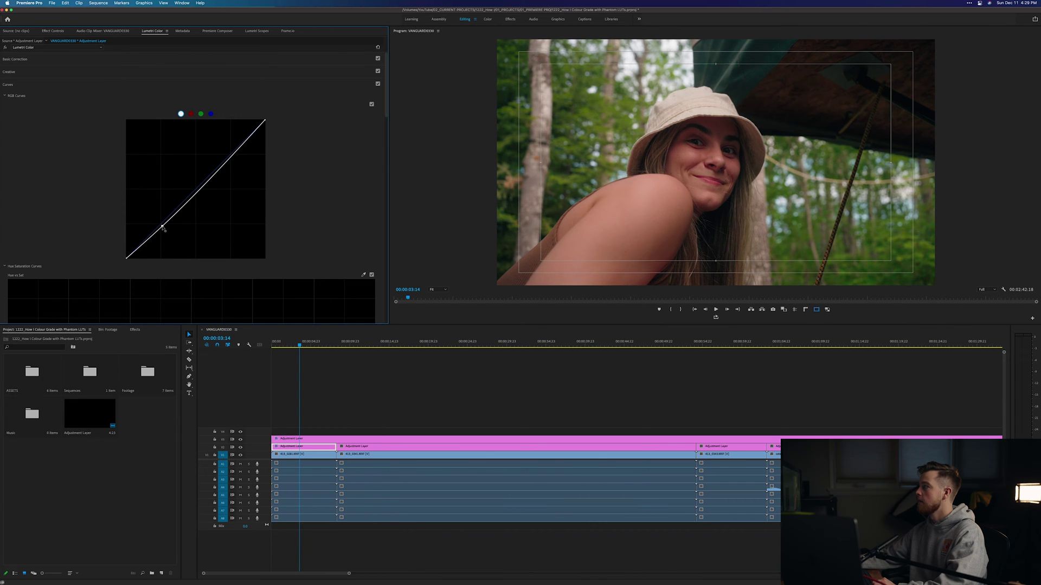
click(230, 155)
drag(230, 156, 228, 154)
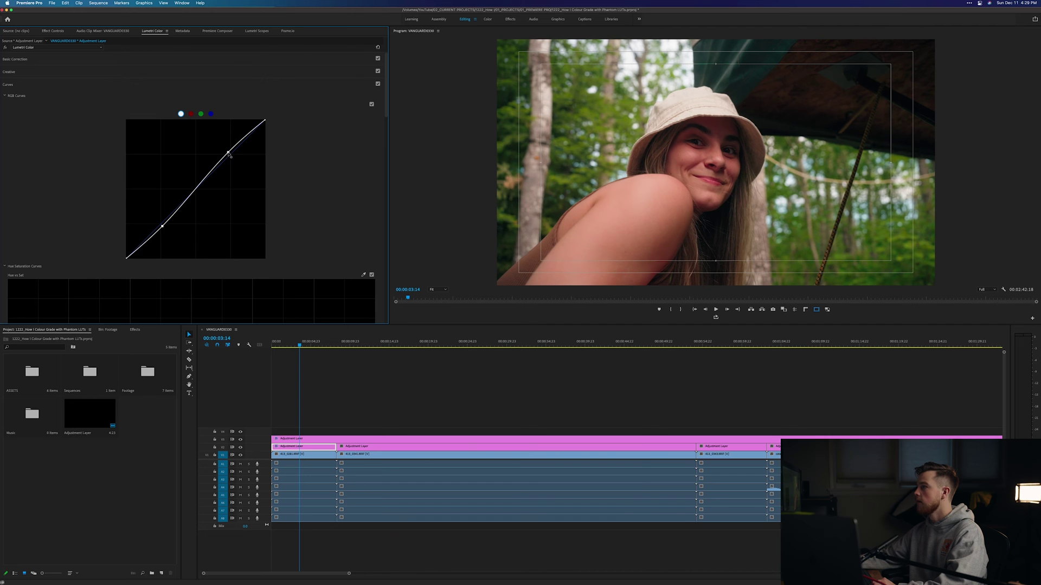
- Reset the first segment's RGB curve and rebuild a gentler S-curve with slightly lowered shadows and raised highlights
double_click(163, 227)
drag(162, 226, 162, 226)
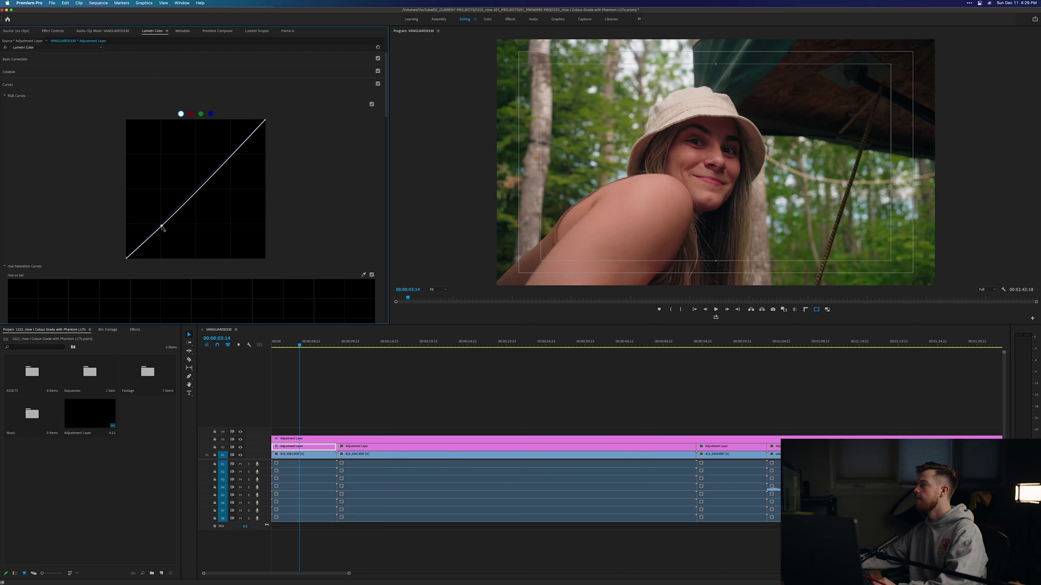
click(230, 155)
drag(230, 155, 230, 153)
click(242, 447)
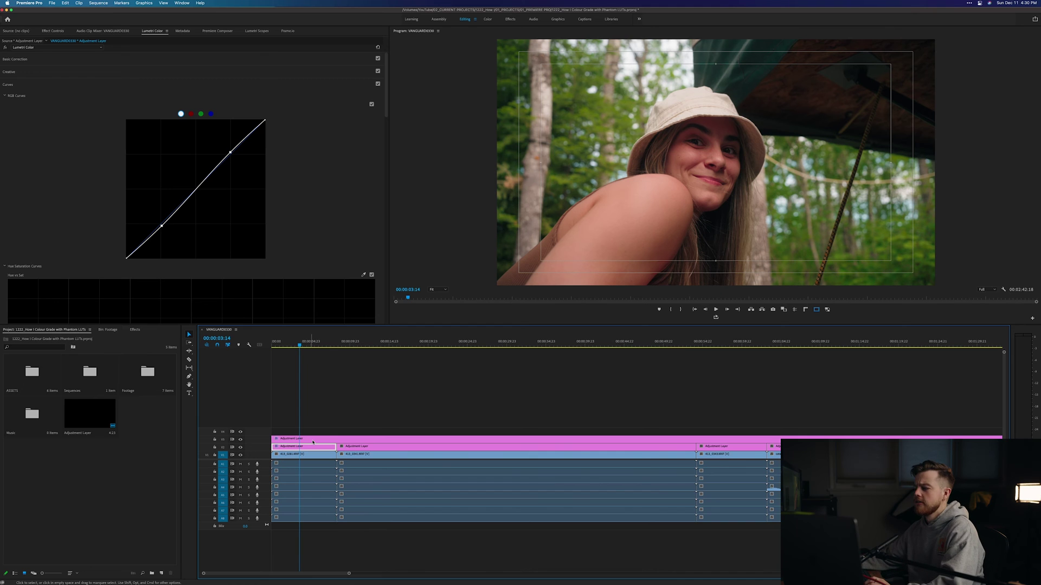
- Try a warm highlights tint with the colour wheels on the Colour Grade layer, compare it on and off, and undo the added layer
scroll(256, 191, down, 10)
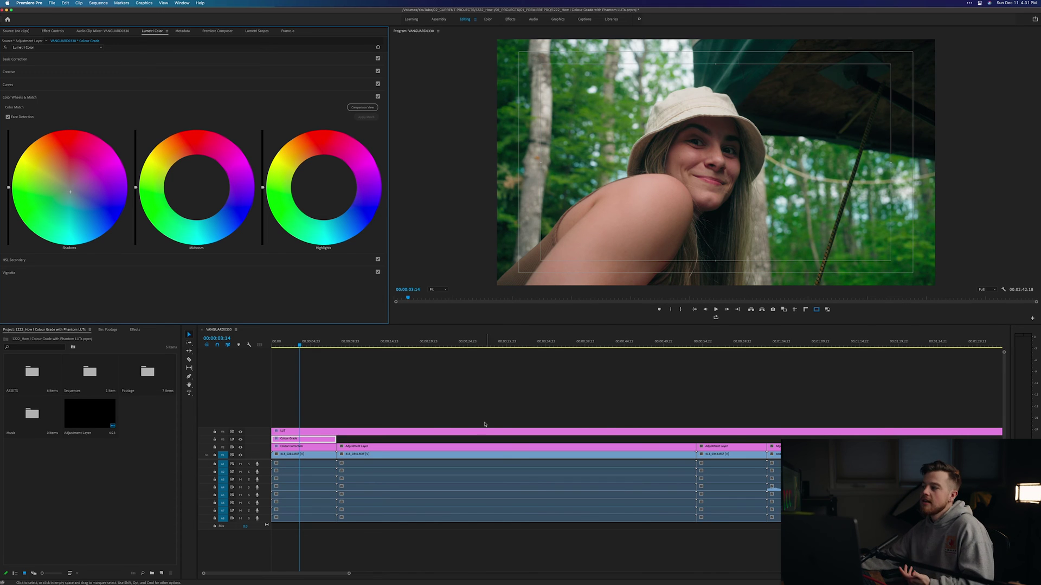
drag(323, 187, 321, 183)
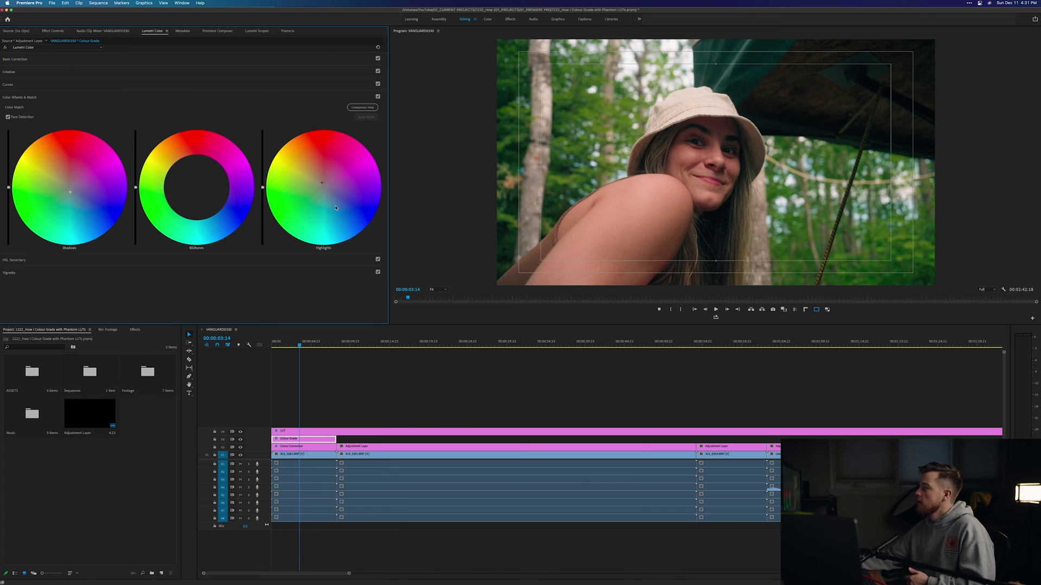
click(377, 97)
click(378, 97)
click(378, 97)
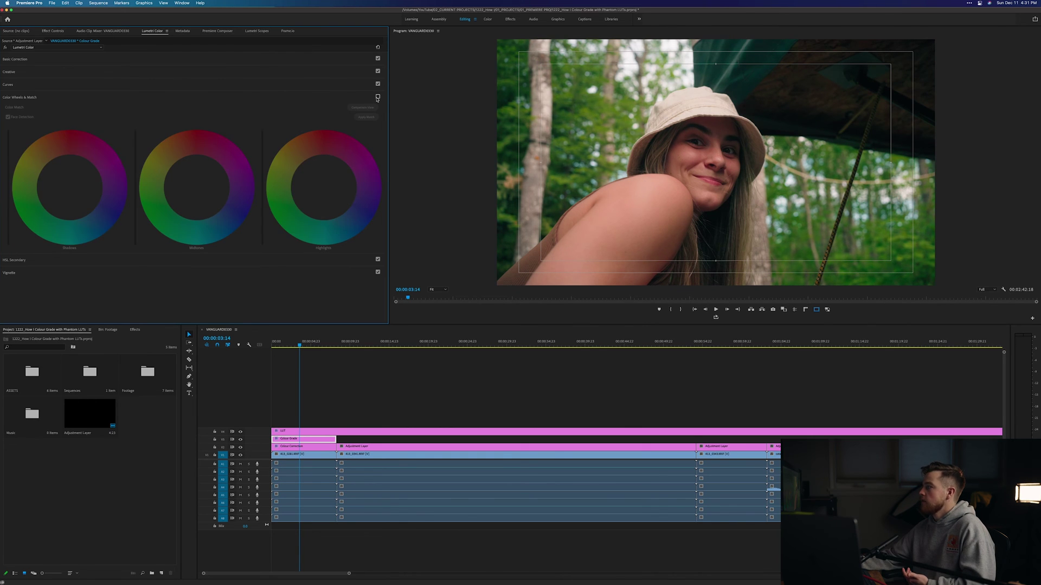
click(378, 97)
click(378, 97)
click(377, 97)
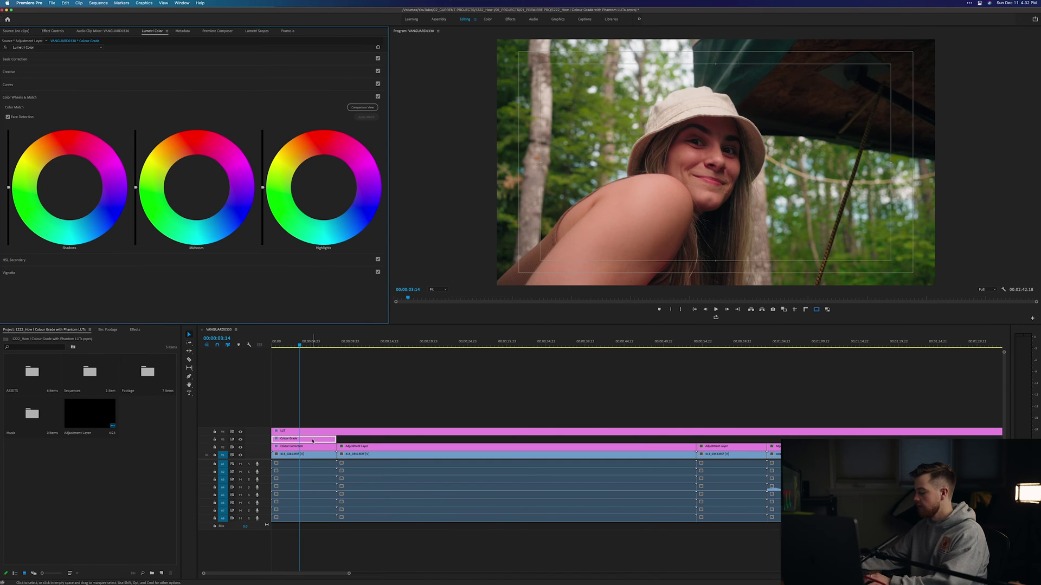
key(super+z)
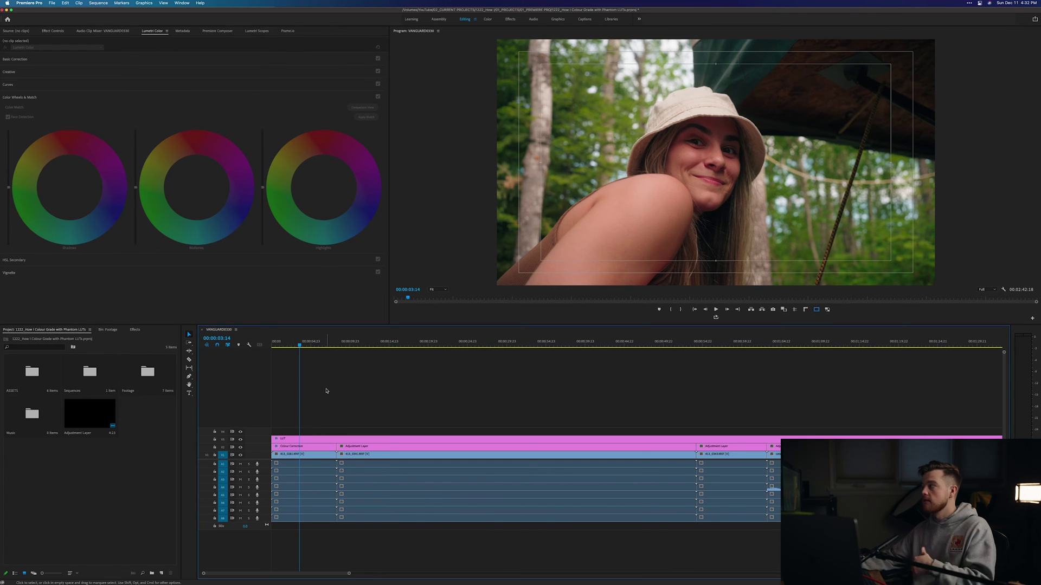
- Review the second clip at several points and play through it, returning to the landscape shot near its start
double_click(327, 447)
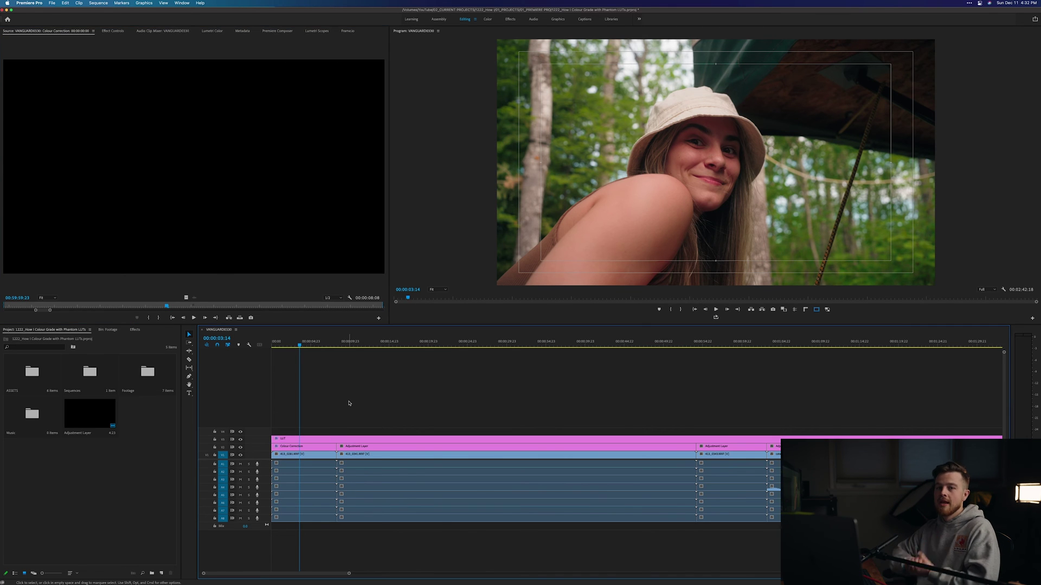
click(378, 343)
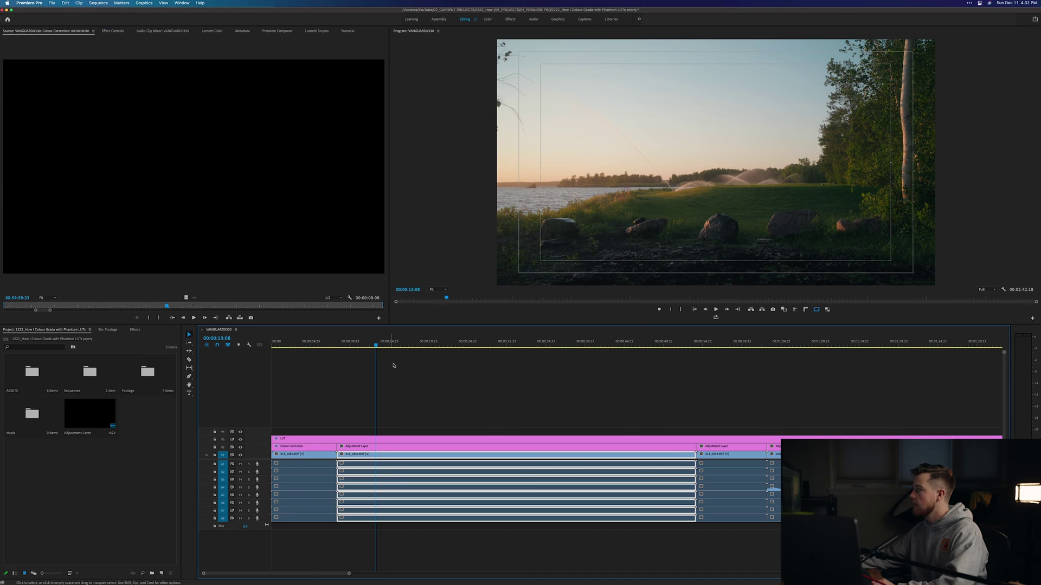
click(482, 342)
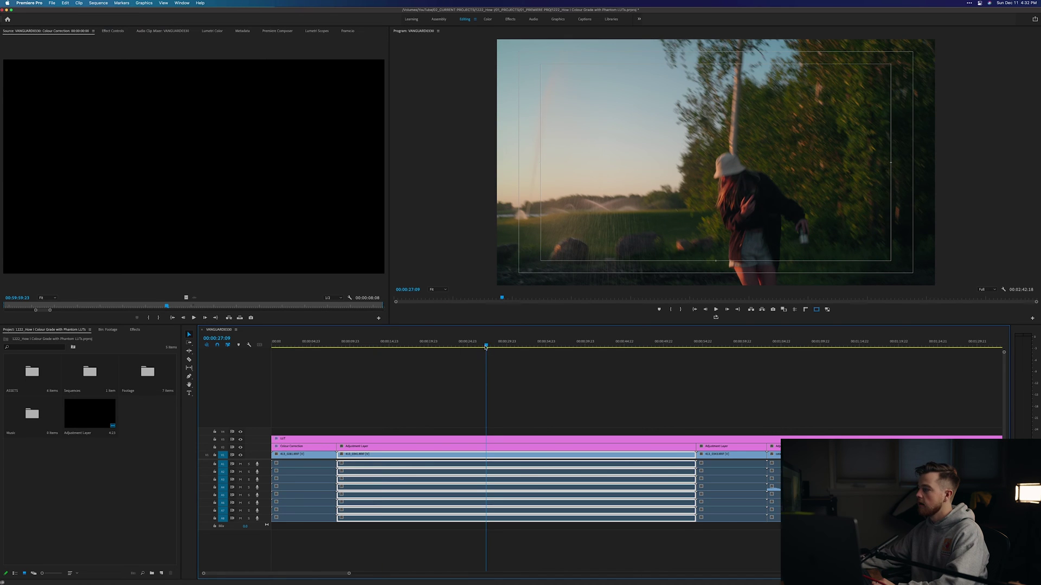
click(415, 345)
key(Up)
key(space)
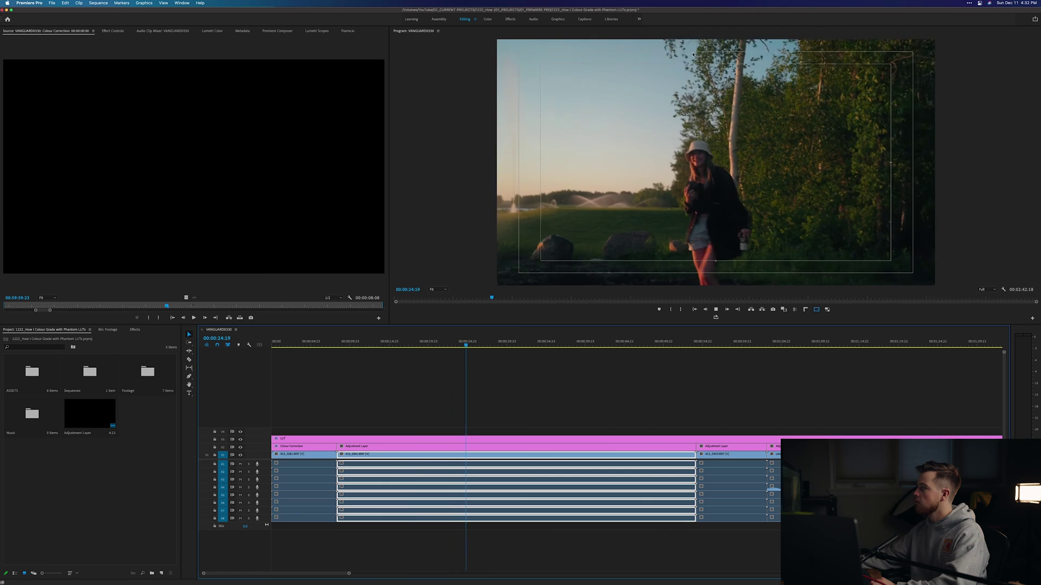
drag(396, 346, 366, 349)
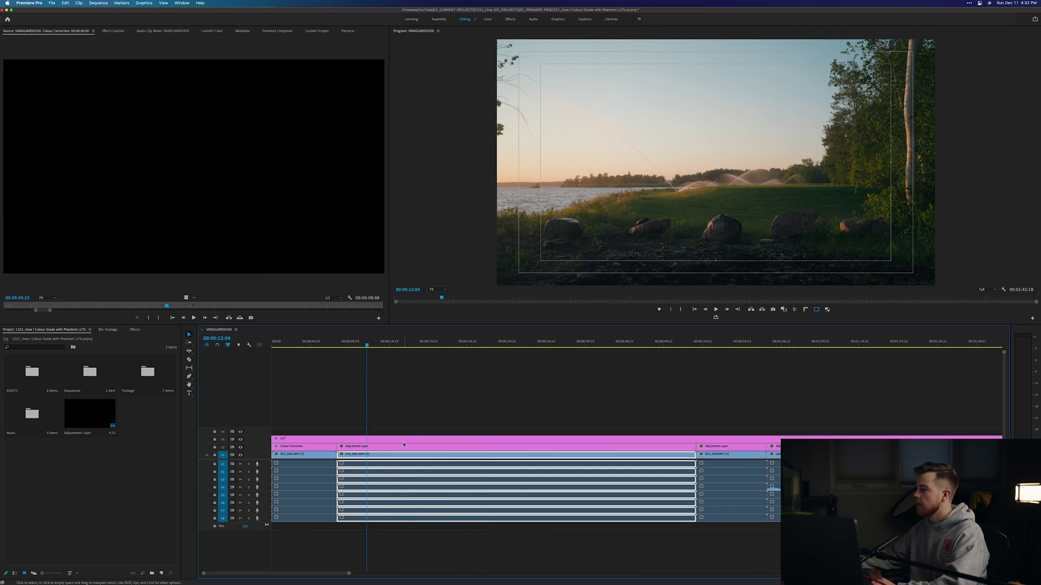
- On the second clip's lower adjustment layer segment, try Lumetri Temperatures of 10 and 0, and settle on 5.0
click(380, 447)
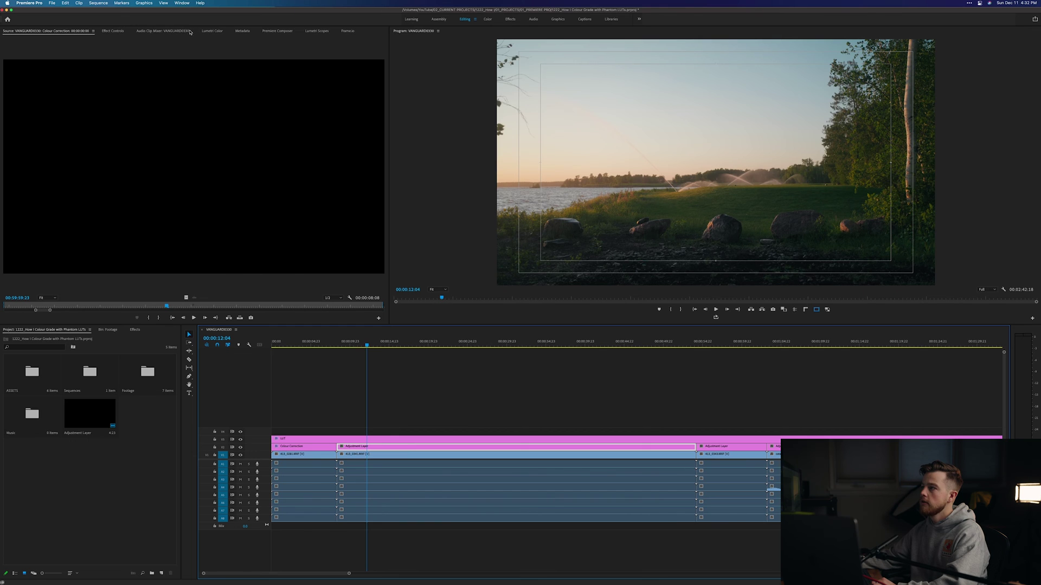
click(211, 31)
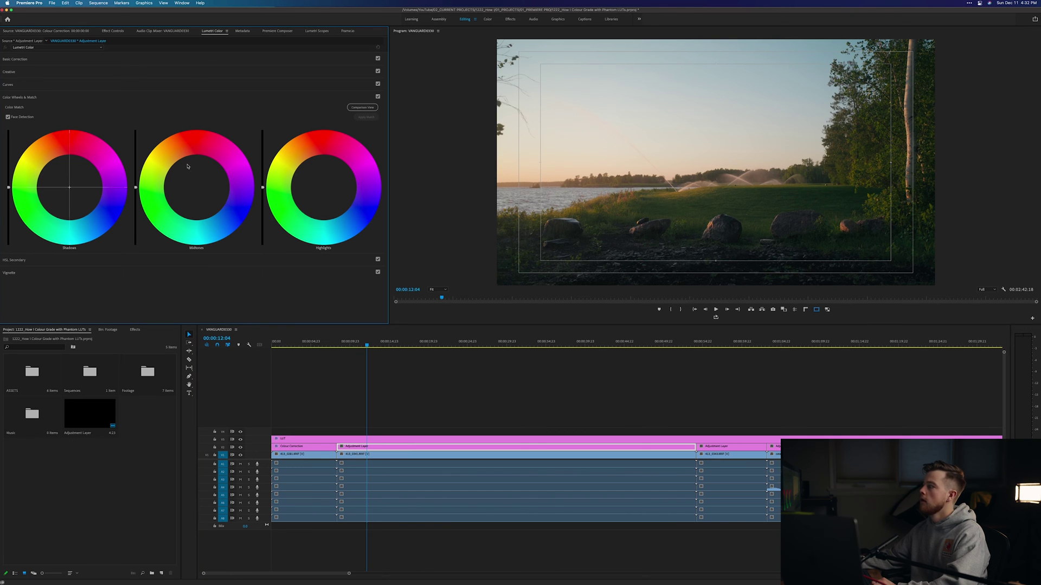
click(104, 59)
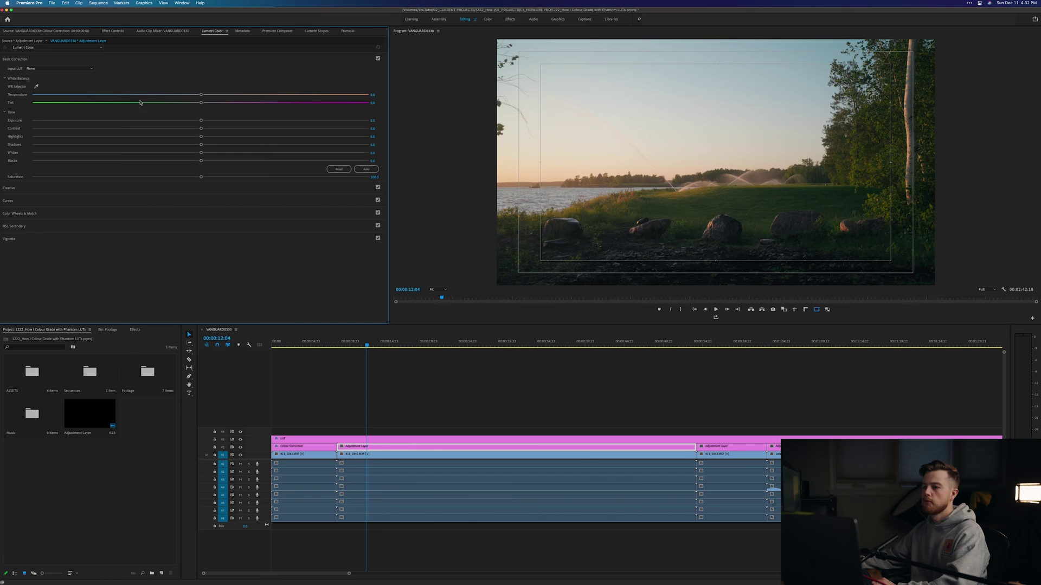
click(373, 95)
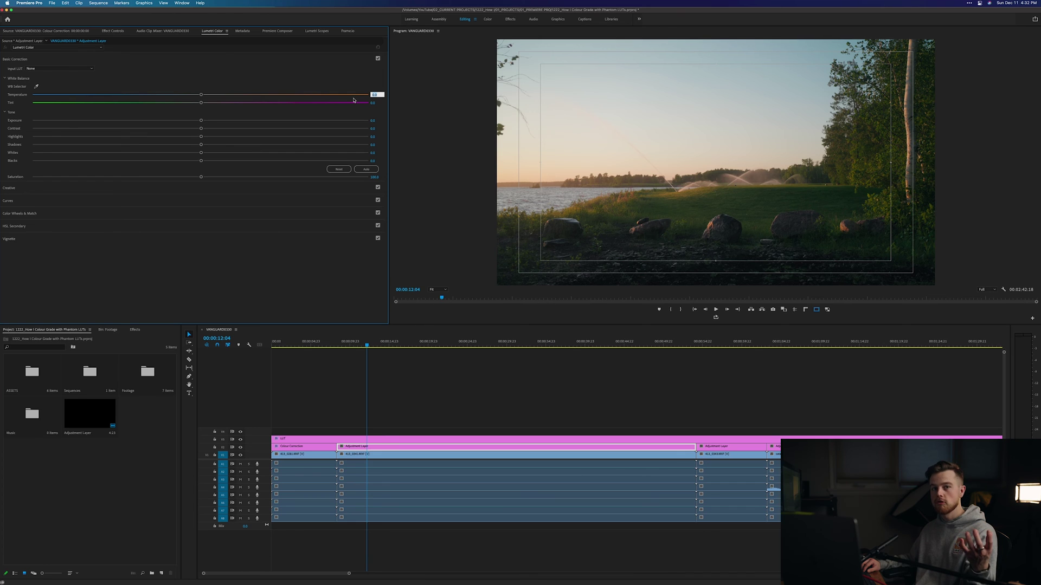
text(10)
key(Return)
click(373, 94)
text(5)
key(Return)
click(376, 94)
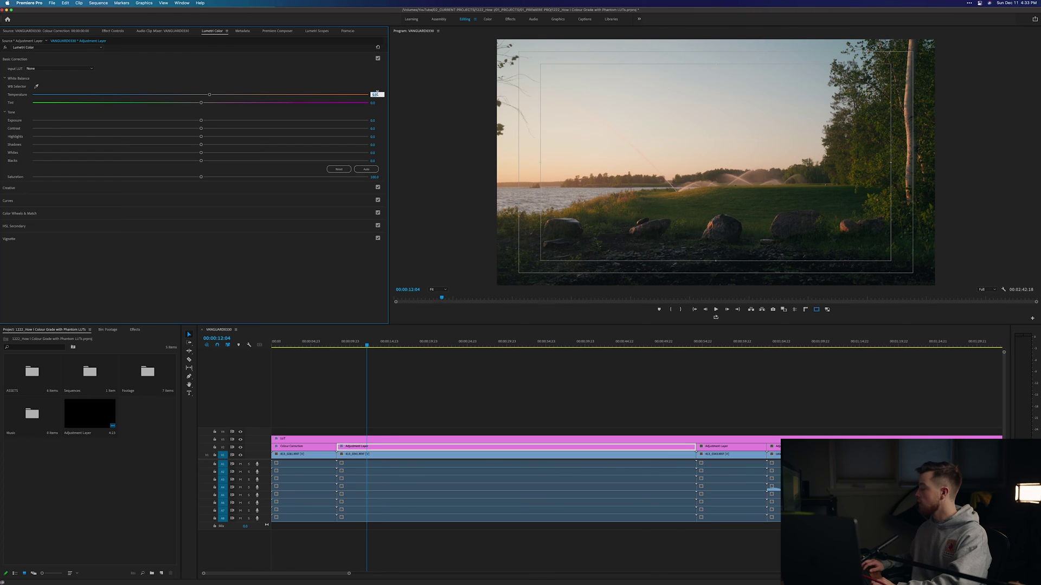
text(0)
key(Return)
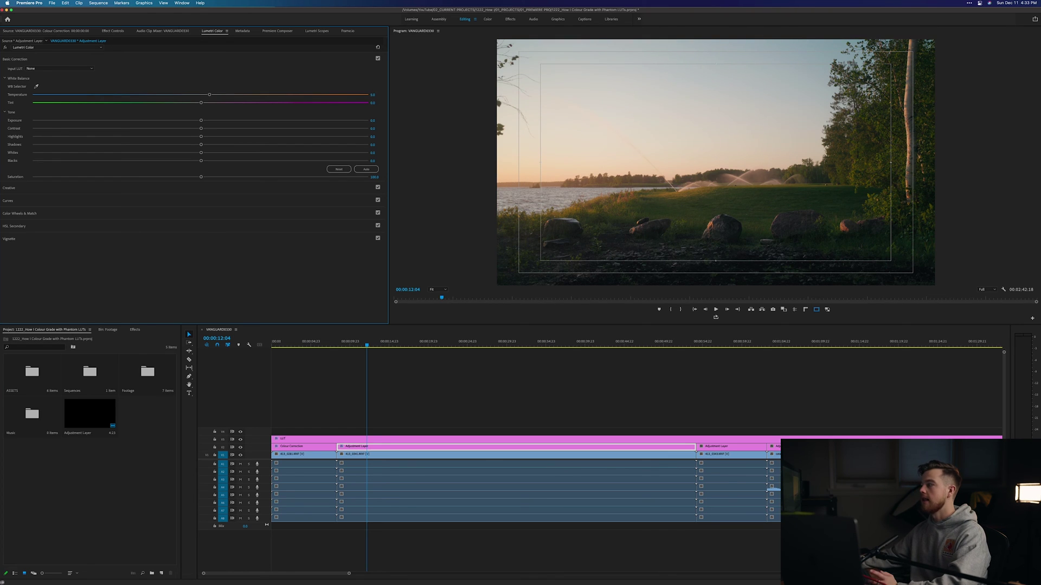
- Try a Tint of 5 and 0 on the second lower adjustment layer segment, settle on 2.0, and compare without the correction
click(373, 103)
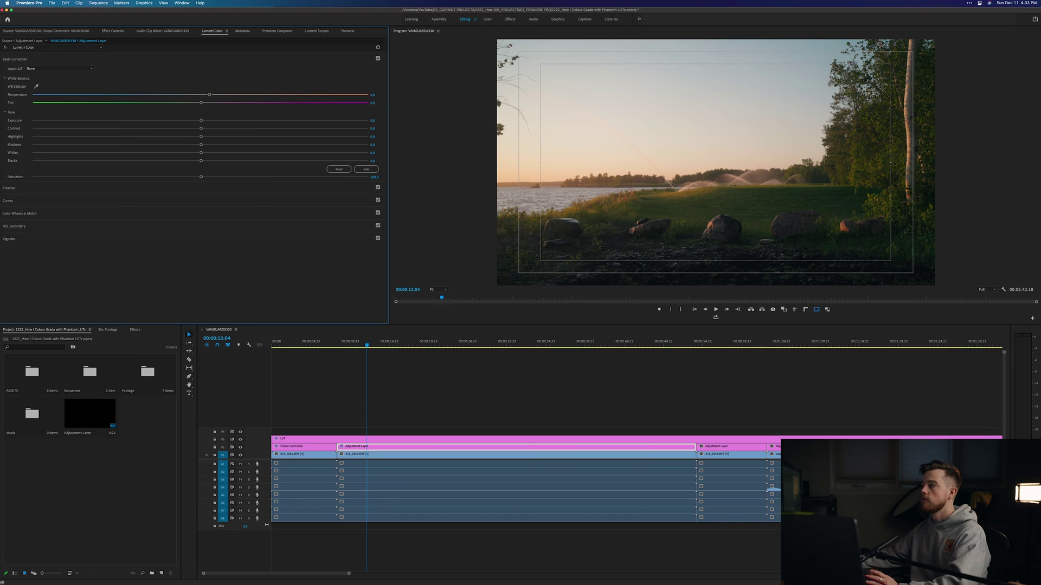
text(5)
key(Return)
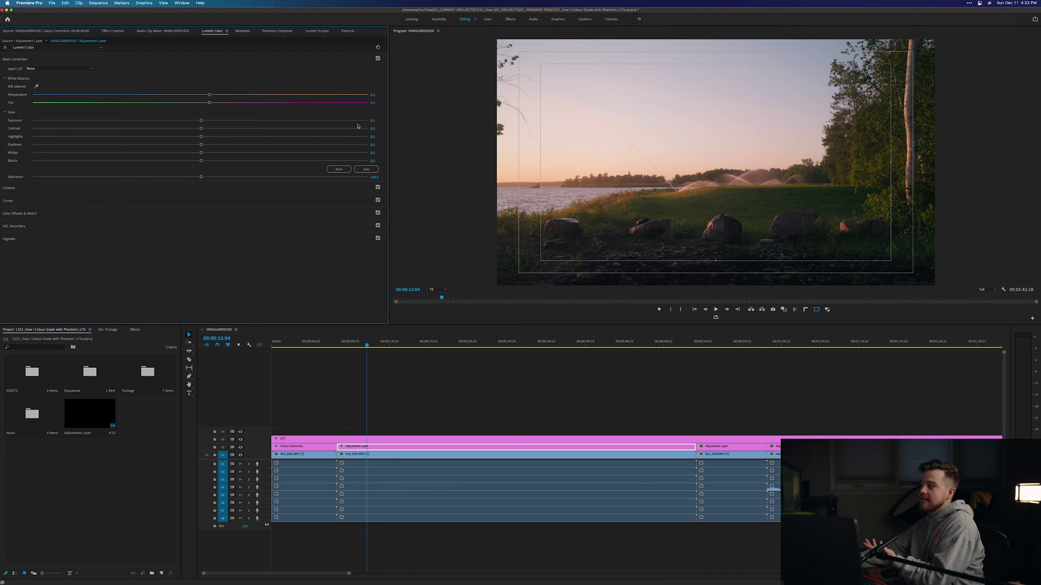
click(374, 102)
text(0)
key(Return)
click(374, 102)
text(2)
key(Return)
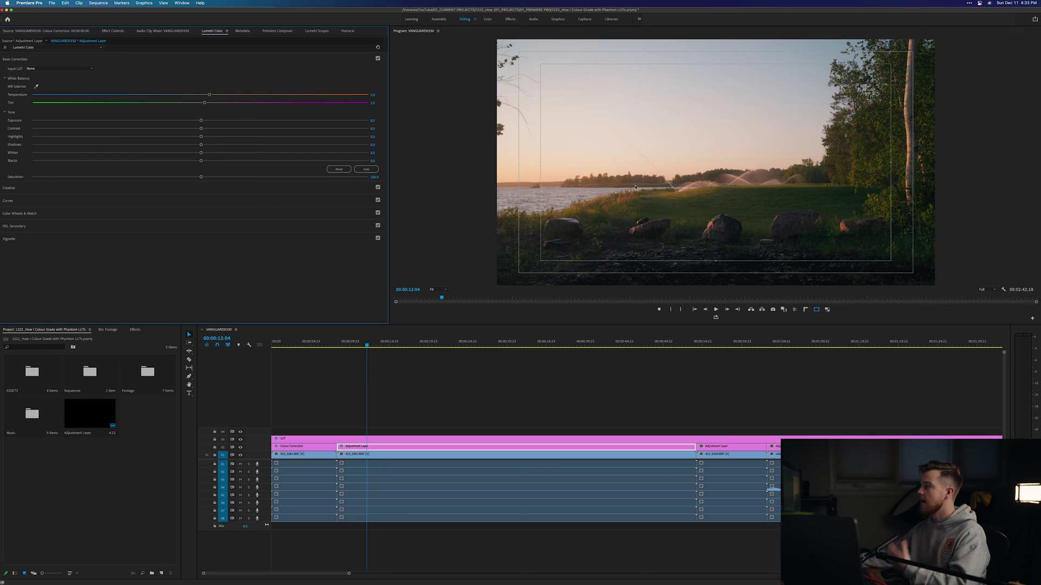
click(240, 448)
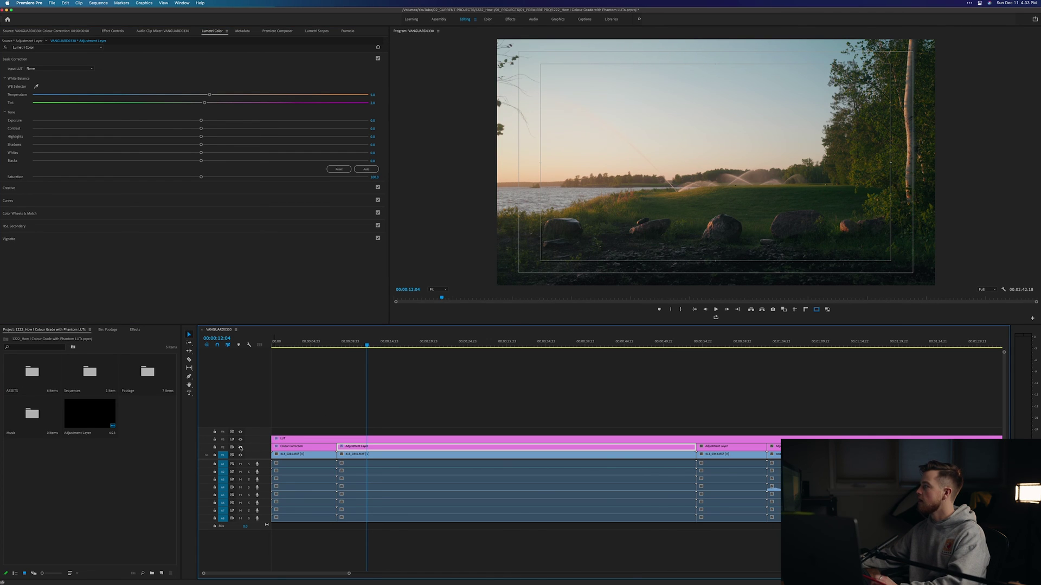
- Add an S-curve to the second segment's RGB curve, lowering the shadows and lifting the highlights, and compare it with the track hidden
click(77, 201)
click(161, 226)
drag(161, 227, 162, 228)
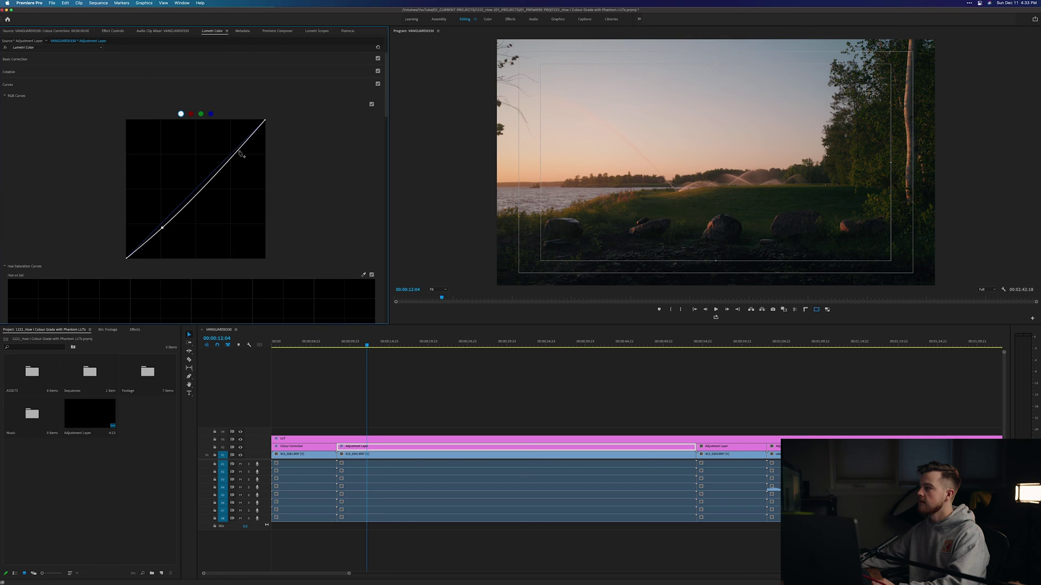
click(231, 156)
drag(231, 156, 227, 153)
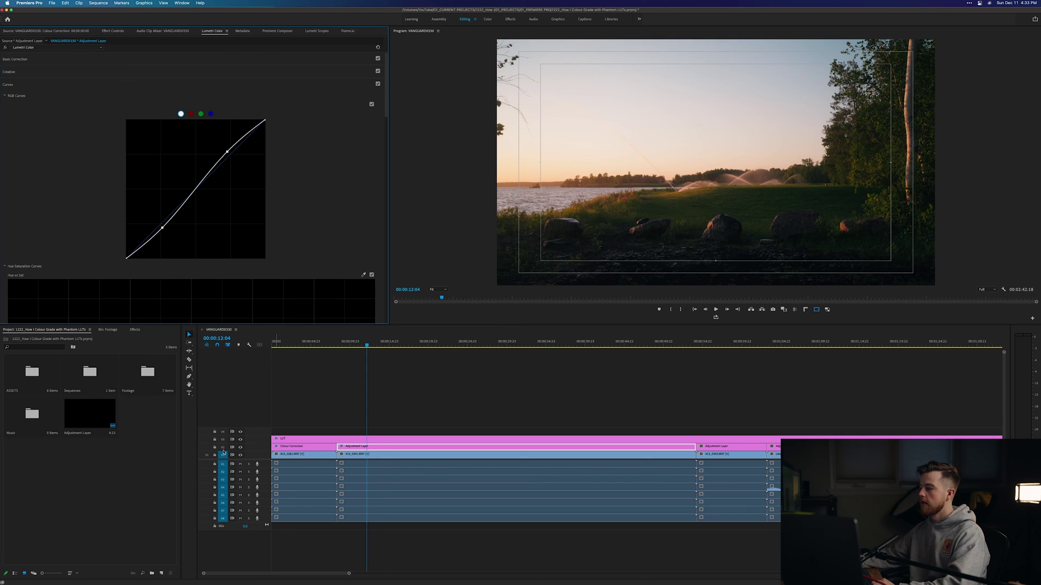
click(240, 447)
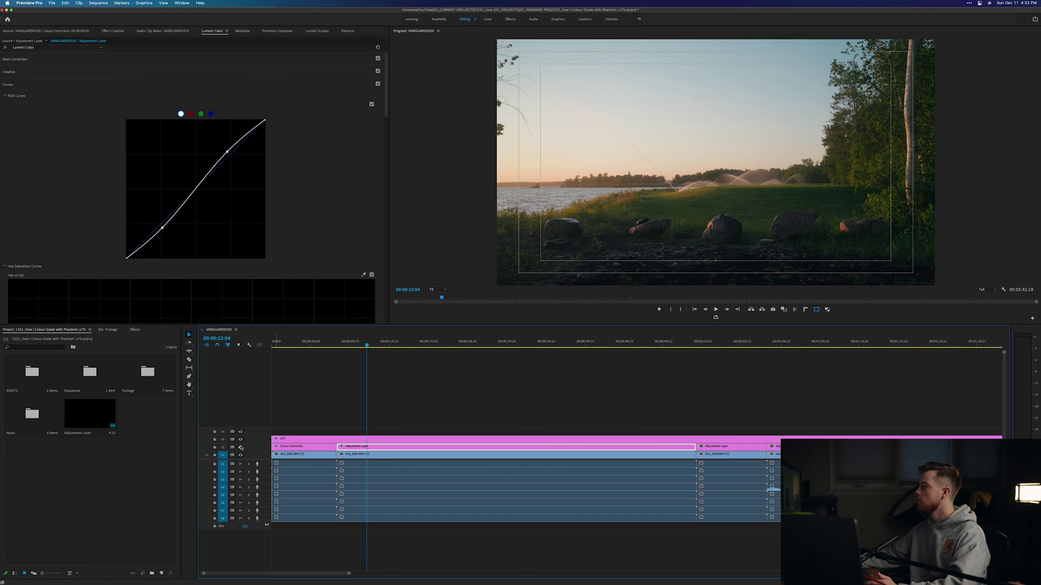
click(240, 447)
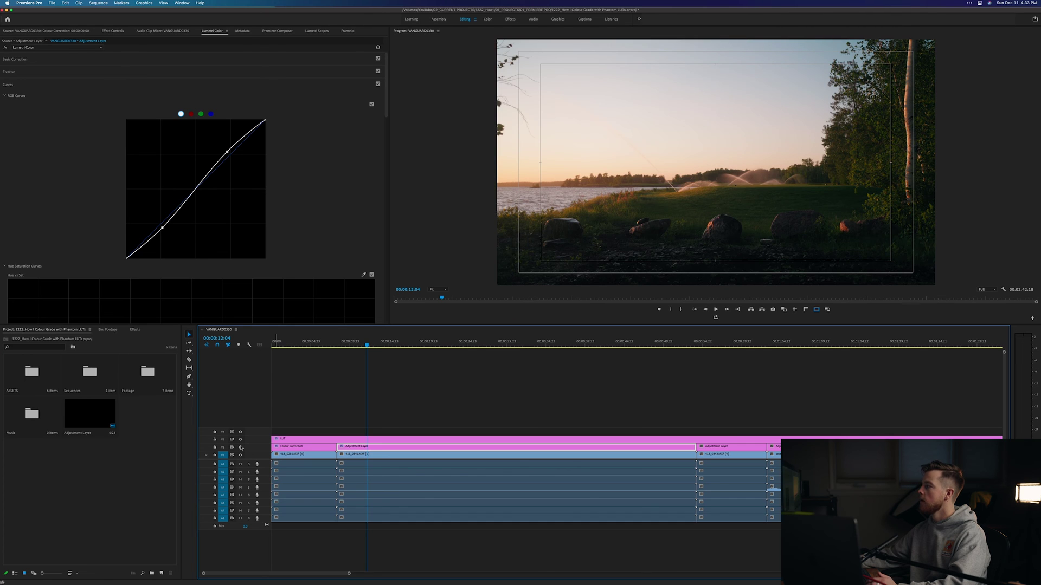
- Soften the second segment's S-curve by raising the shadow point slightly and nudging the highlight point, and compare before and after
click(164, 230)
drag(163, 230, 162, 227)
drag(227, 152, 228, 151)
click(240, 447)
click(240, 447)
click(240, 447)
click(240, 447)
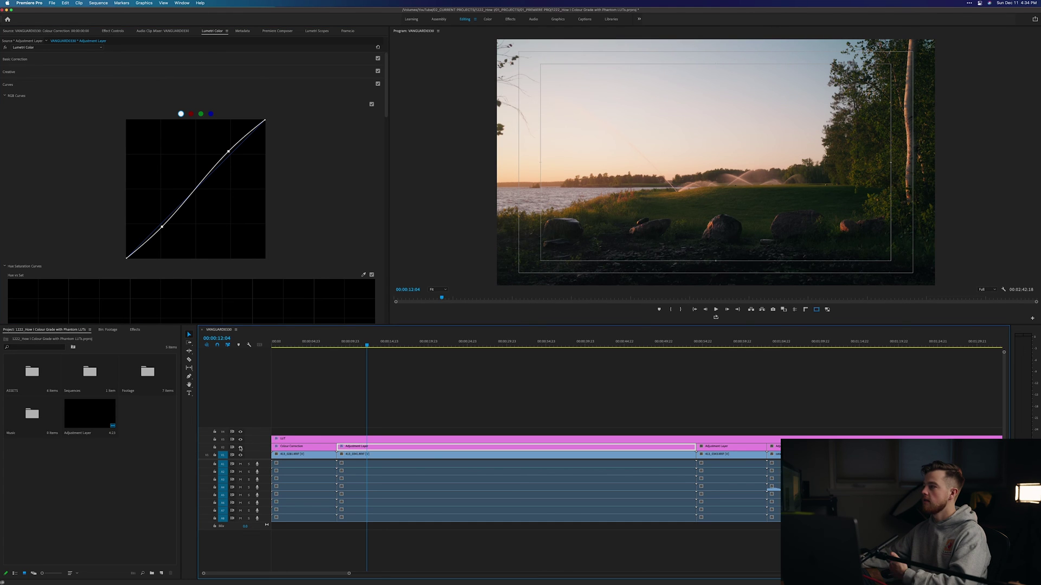
- Check the second segment's basic corrections, hide the lower adjustment layer track, and compare the image with the LUT track off and on
click(150, 60)
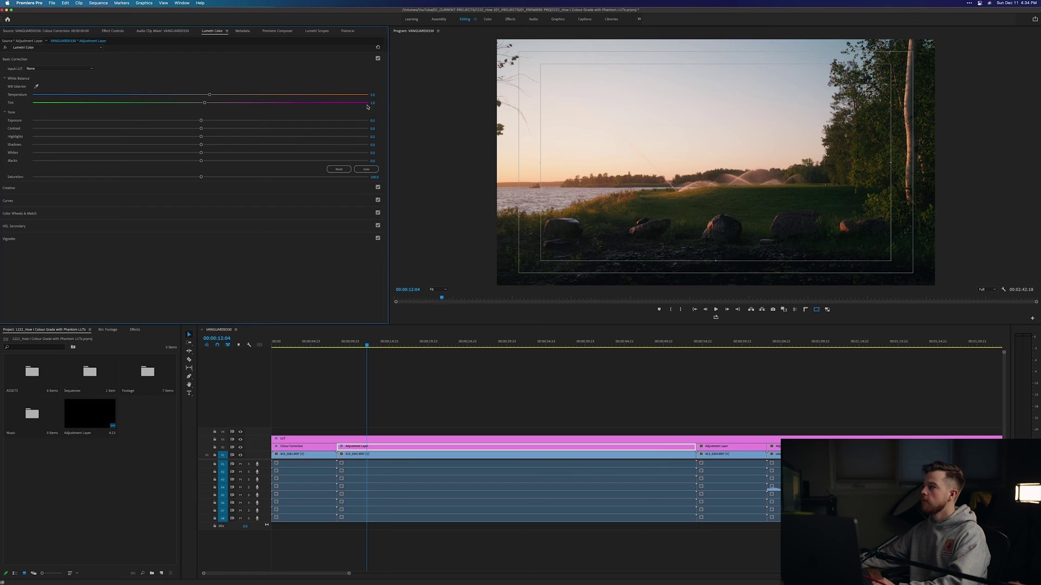
click(358, 59)
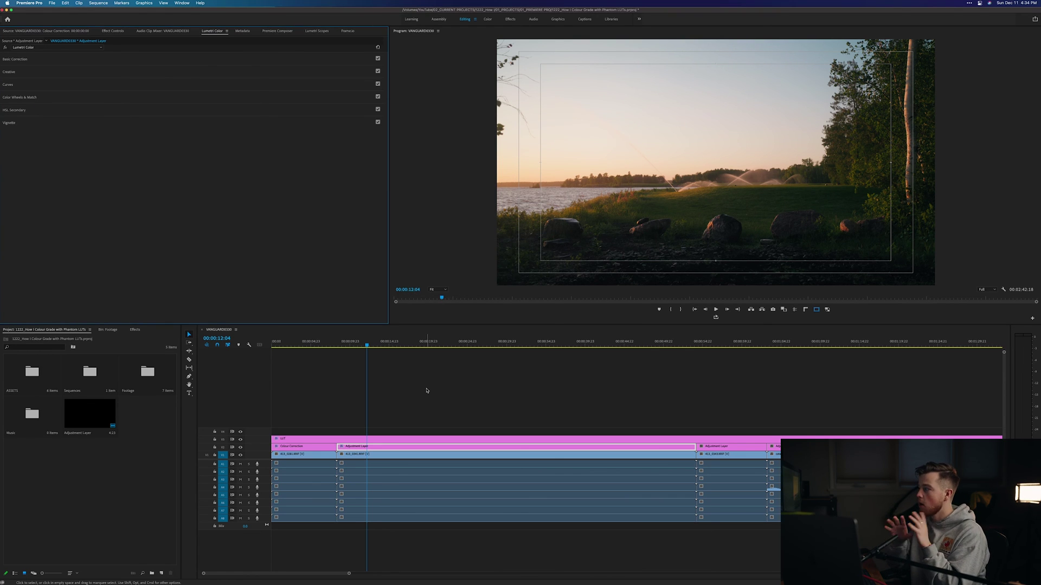
click(343, 456)
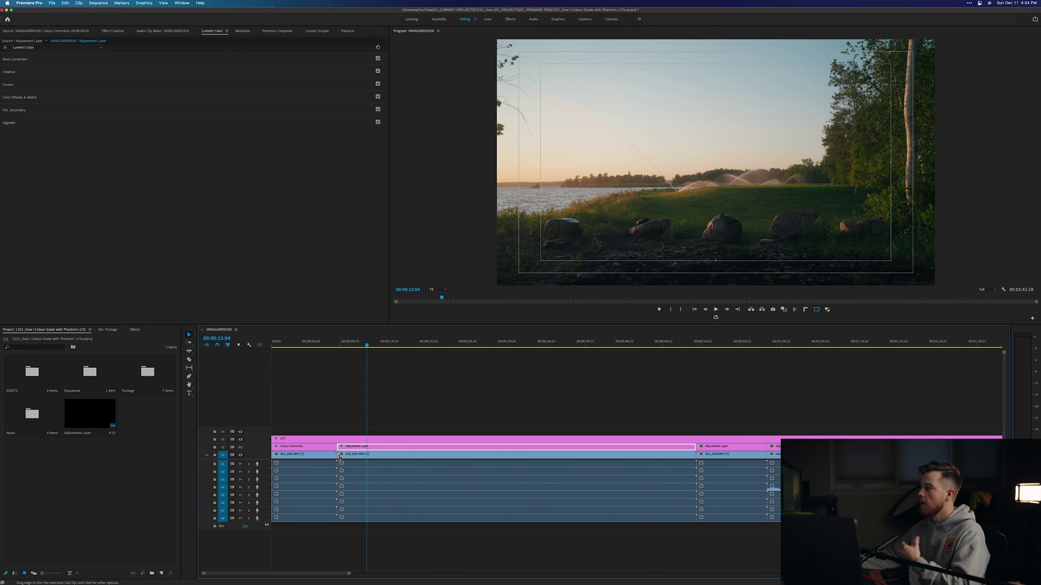
click(241, 440)
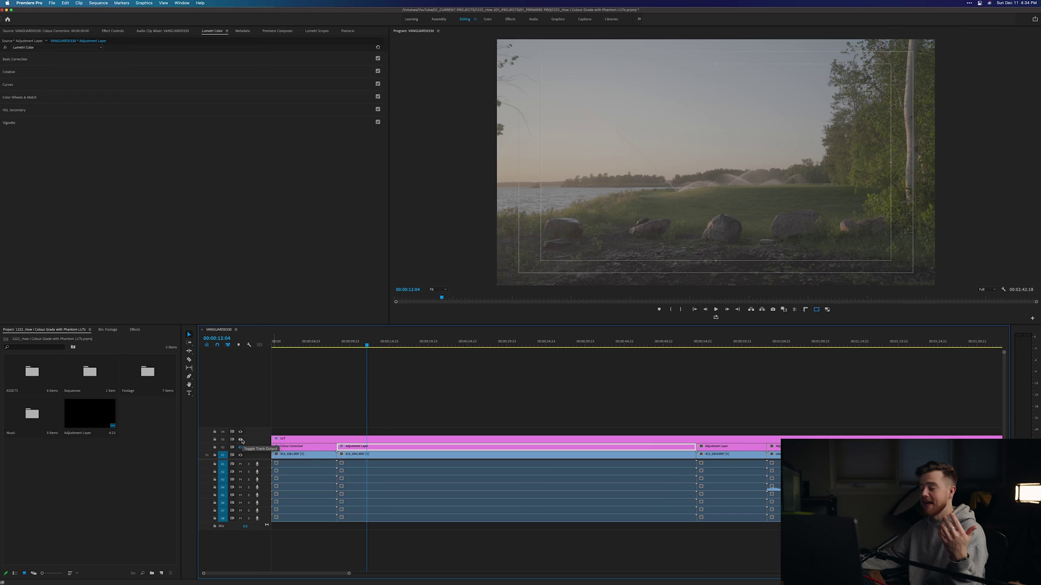
click(242, 439)
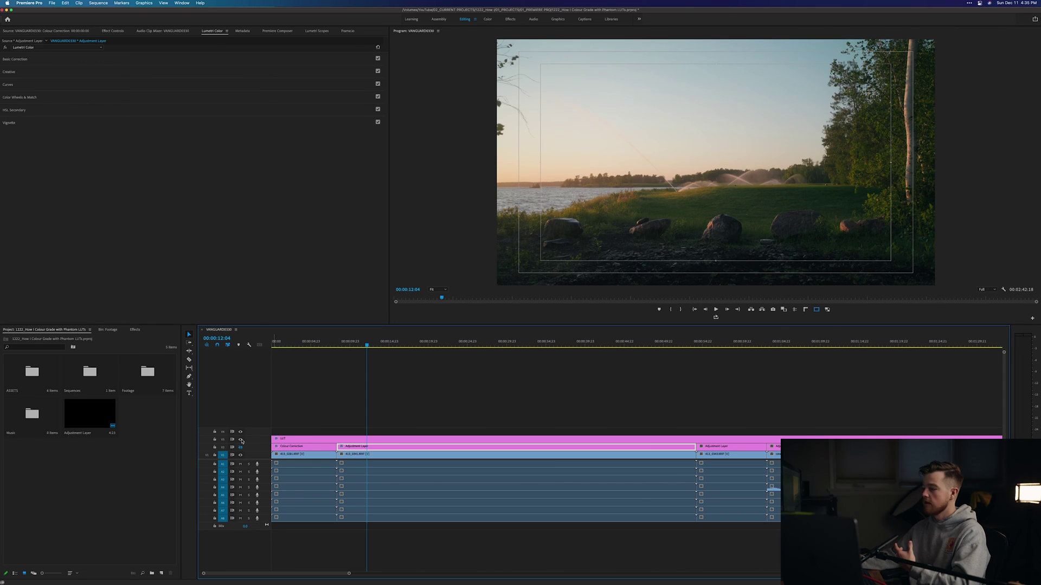
- Turn the lower adjustment layer track's visibility back on
click(240, 447)
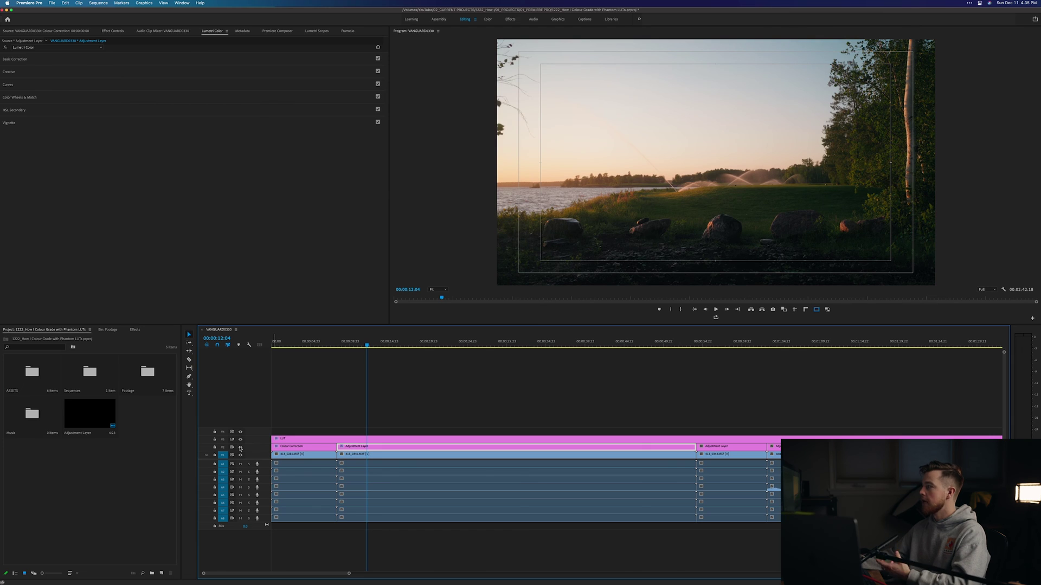
- Try Neutral Fx6.cube as the input LUT on the top LUT adjustment layer and undo the change
click(303, 438)
click(80, 60)
click(75, 71)
click(49, 81)
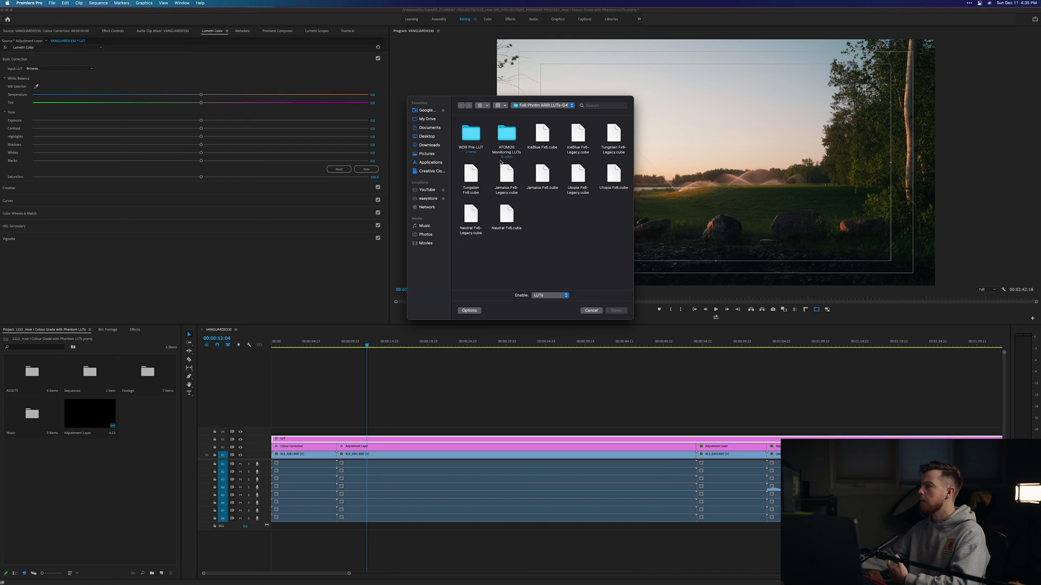
click(514, 212)
click(615, 311)
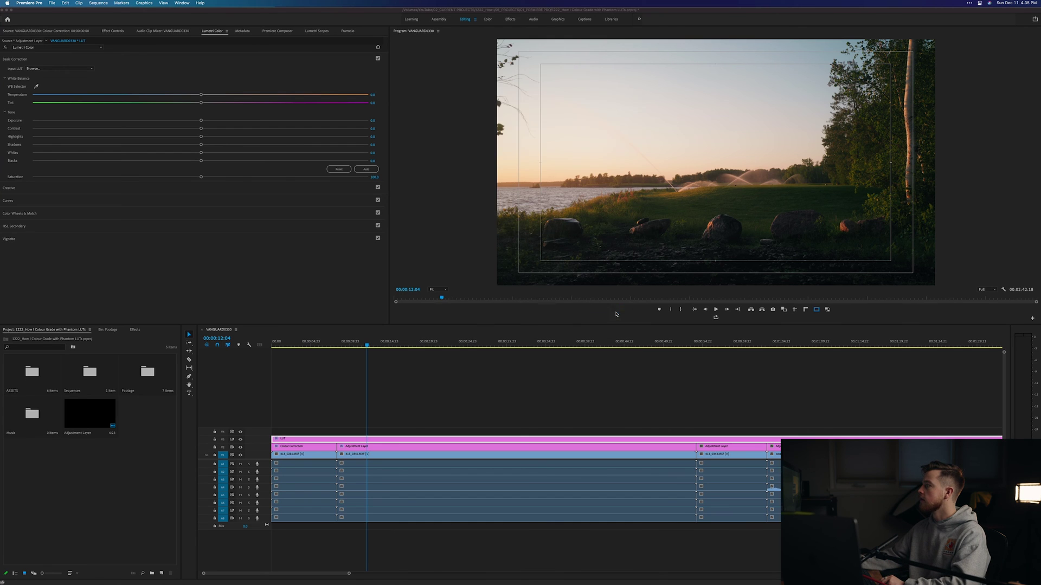
key(super+z)
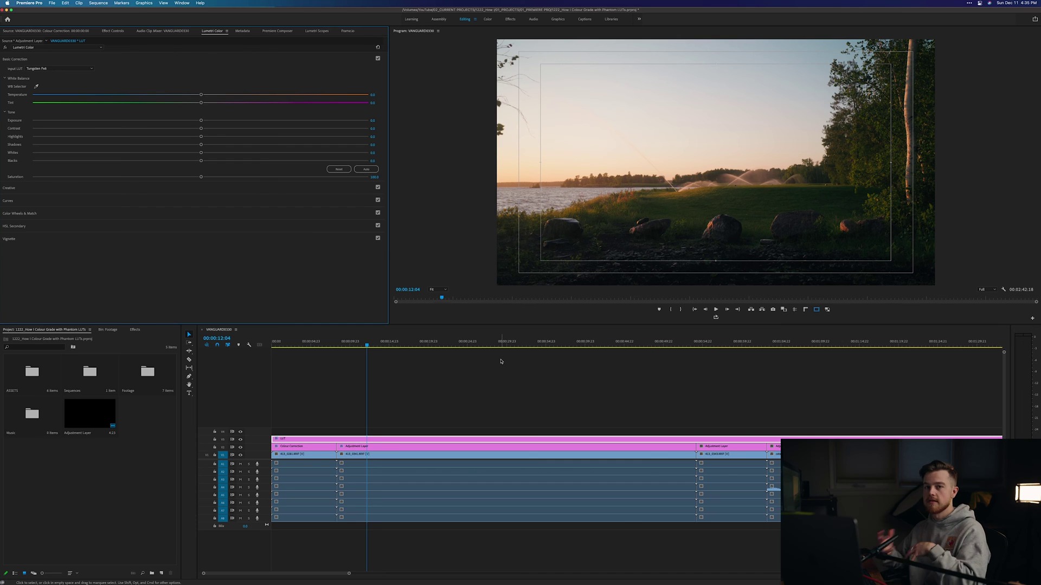
- Delete the lower adjustment layer segment above the third clip and extend the second segment to cover that clip
key(minus)
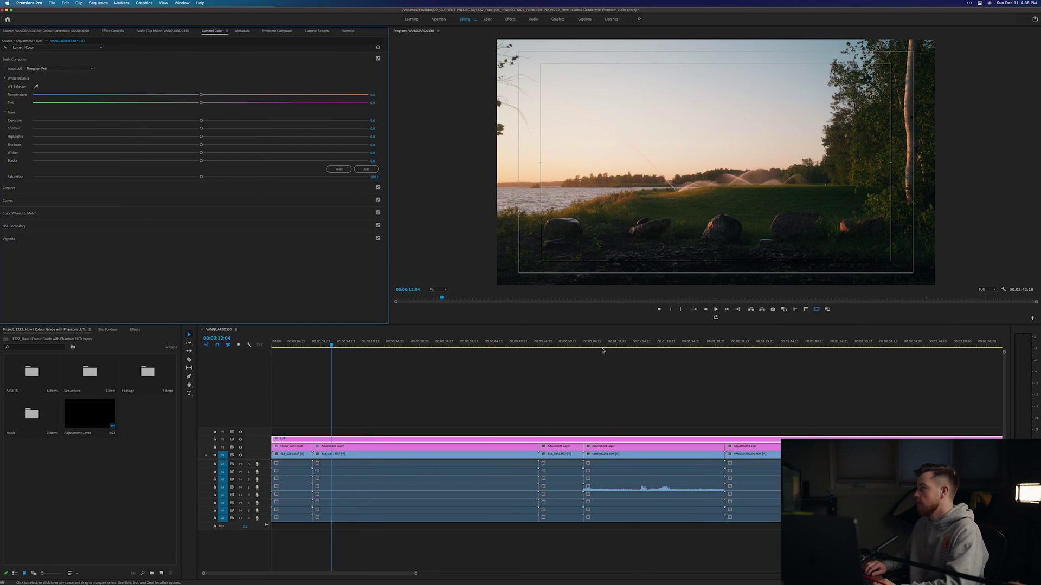
key(Down)
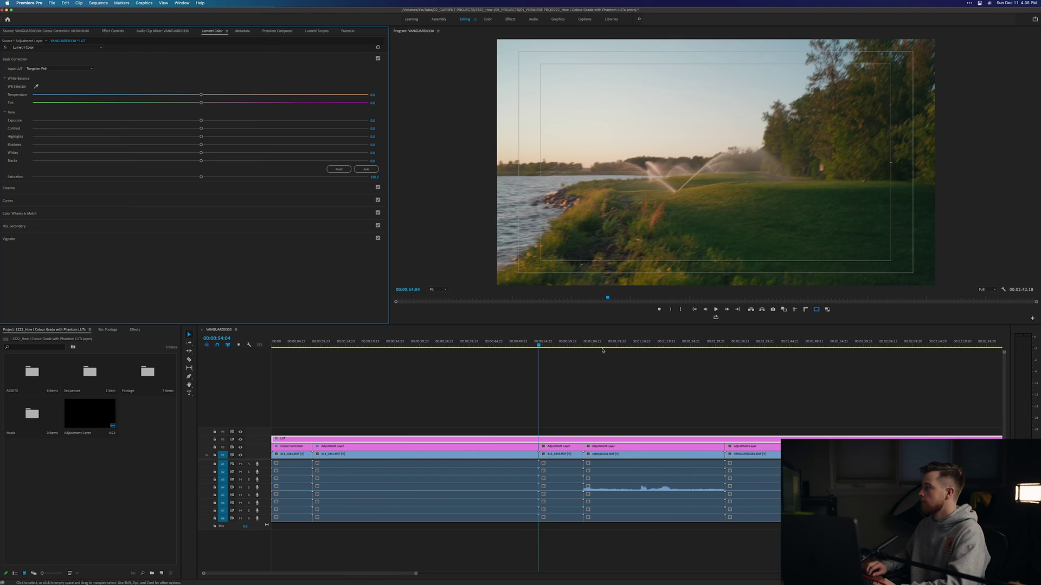
click(557, 448)
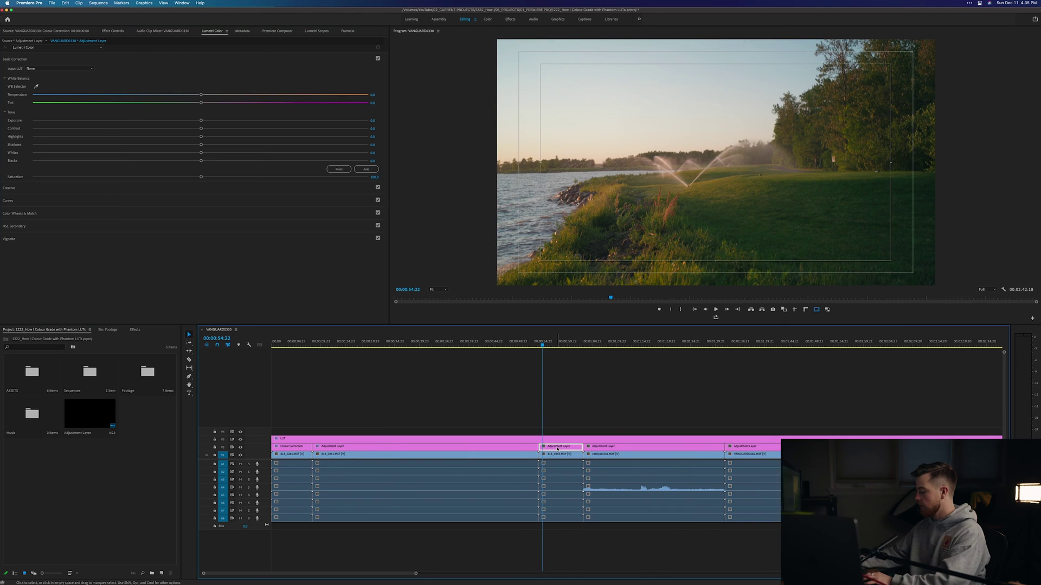
key(Delete)
drag(539, 448, 583, 448)
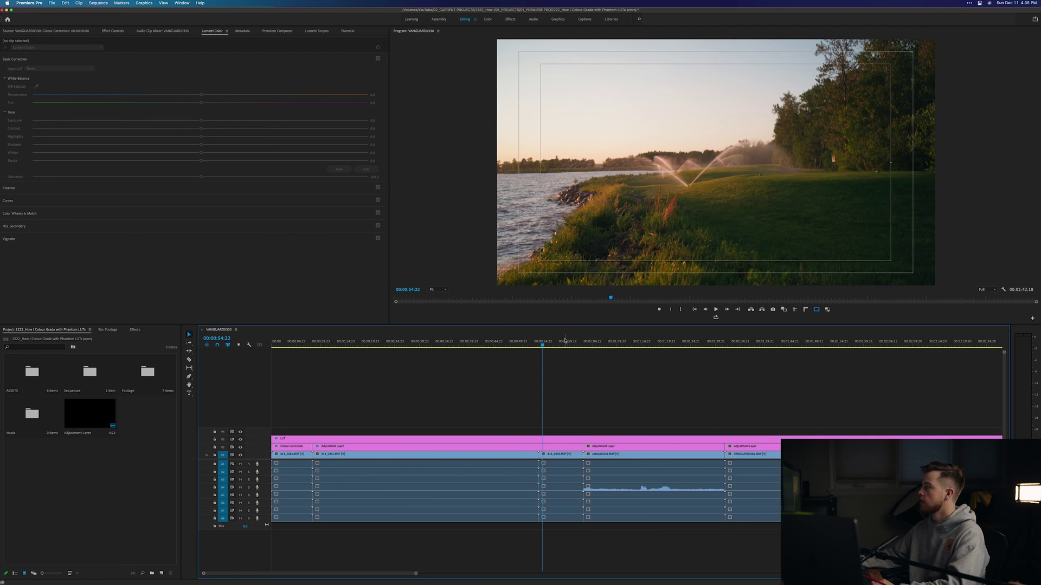
- Compare the third clip with the lower adjustment layer track hidden and shown
click(564, 342)
click(241, 447)
click(240, 448)
click(241, 448)
click(241, 448)
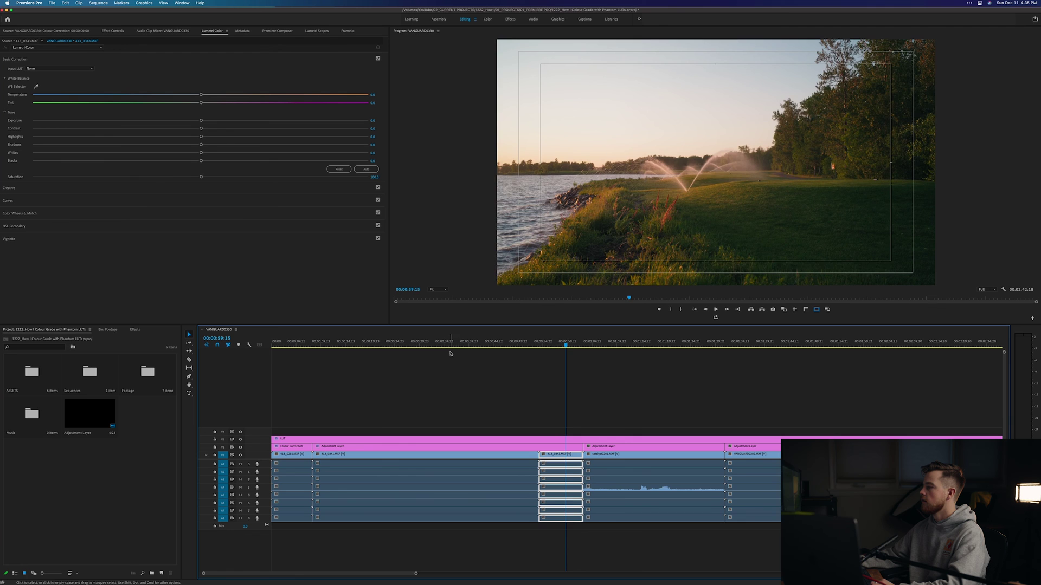
- Scrub across the cut between the second and third clips, and inspect the extended adjustment layer's basic corrections and RGB curve
click(499, 341)
click(541, 341)
click(567, 341)
click(529, 342)
click(543, 342)
click(548, 341)
click(560, 342)
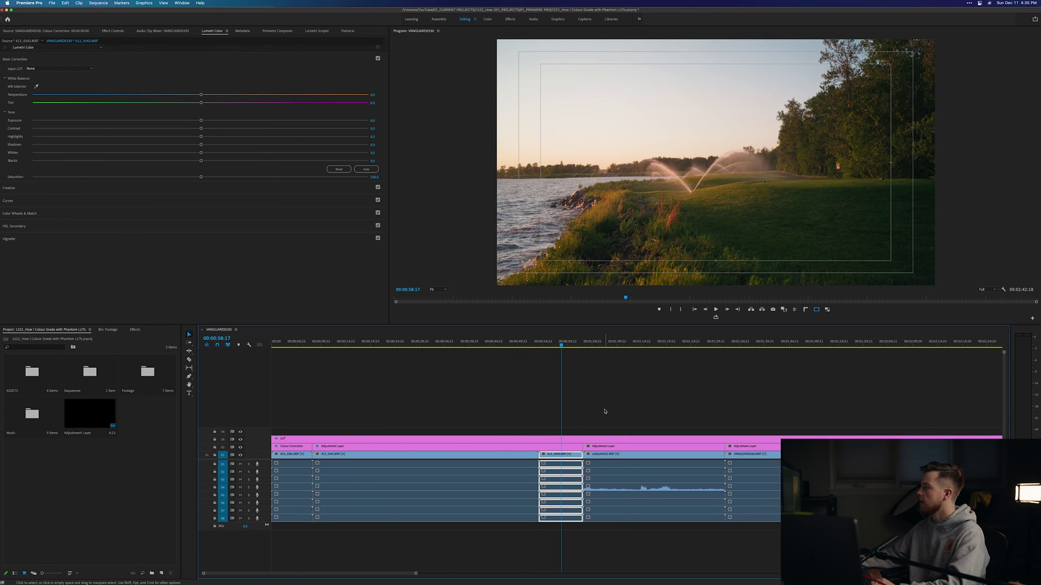
click(564, 342)
click(559, 448)
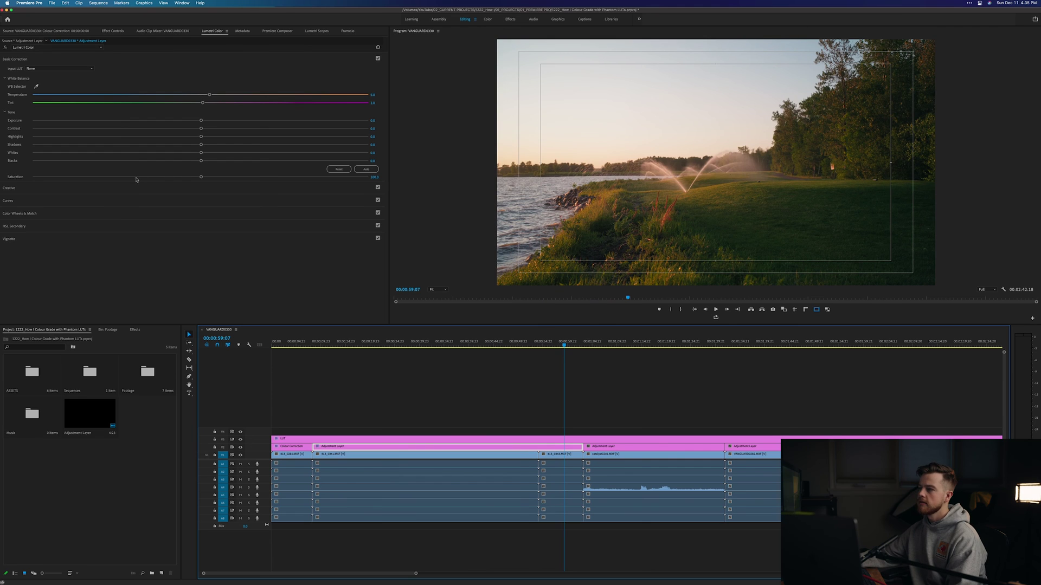
click(122, 201)
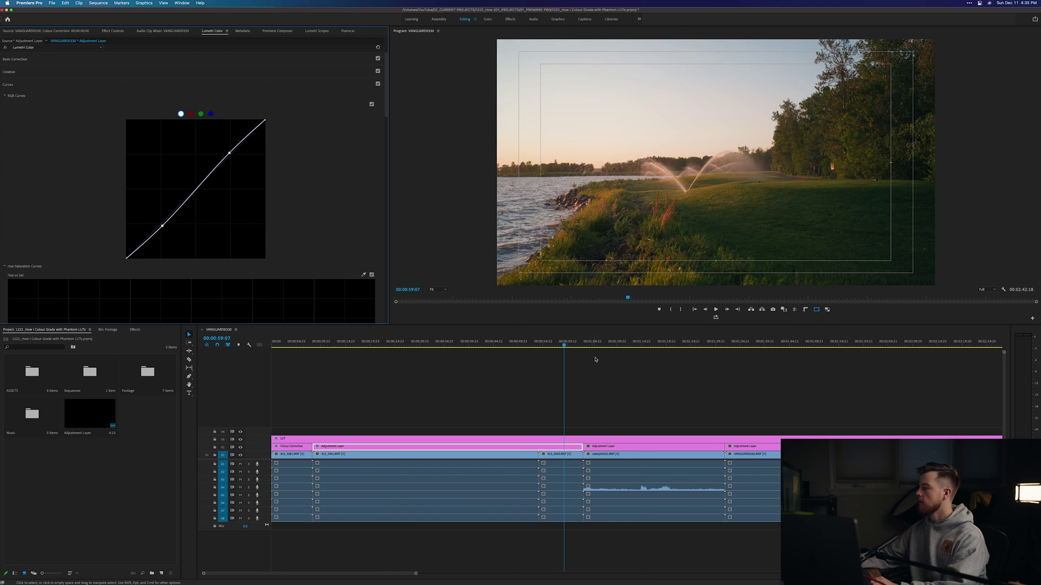
- Preview the fourth clip with the car and add a gentle S-curve to its RGB curve, lowering the shadows and lifting the highlights
key(Down)
key(minus)
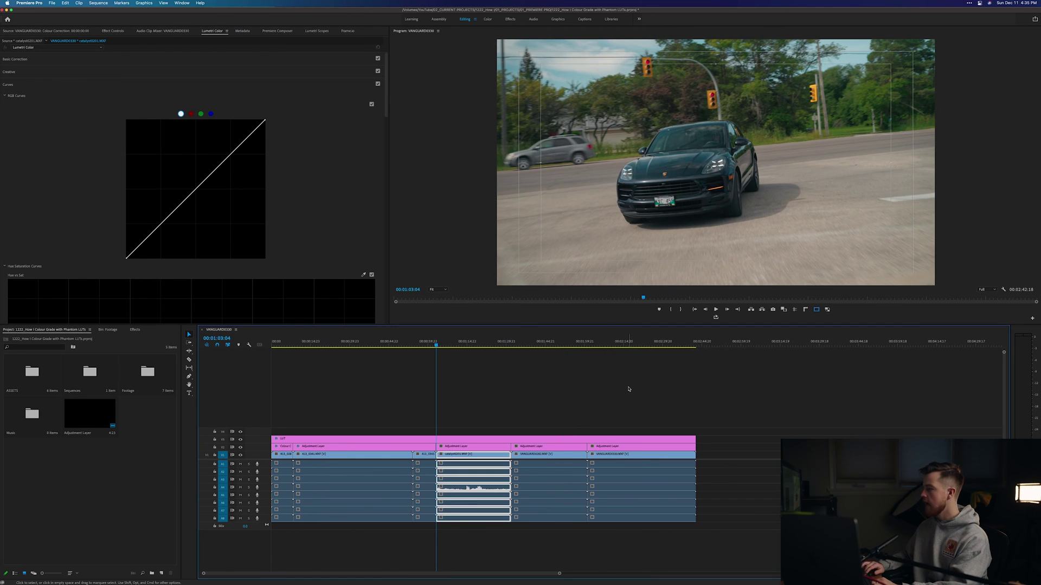
key(space)
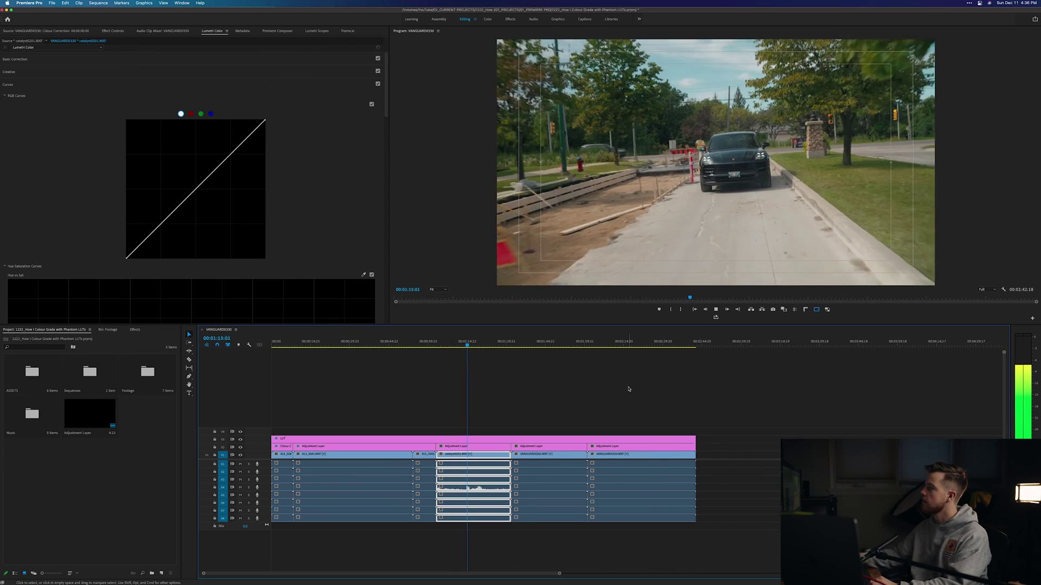
key(space)
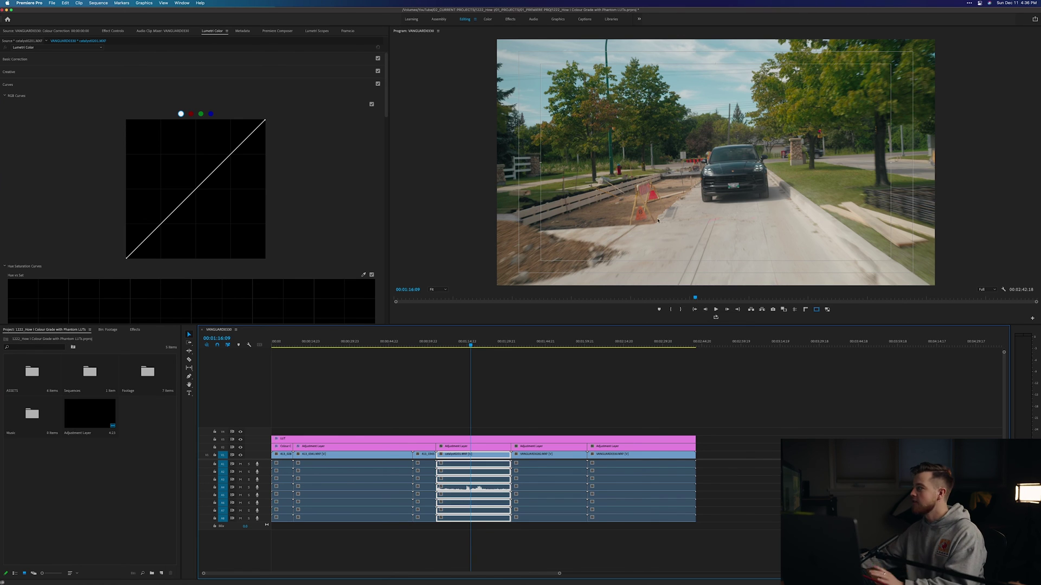
click(162, 226)
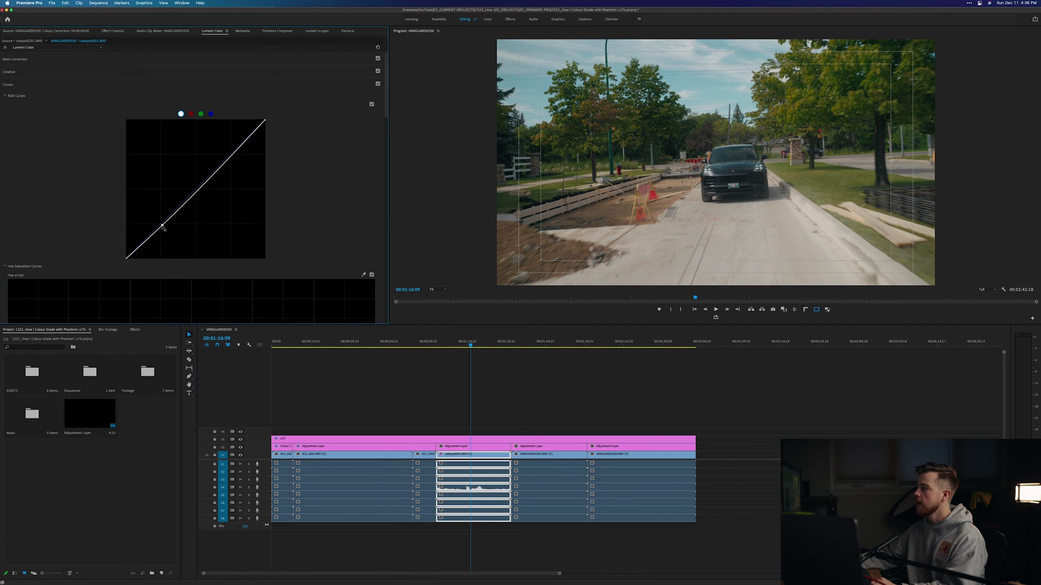
drag(162, 227, 163, 227)
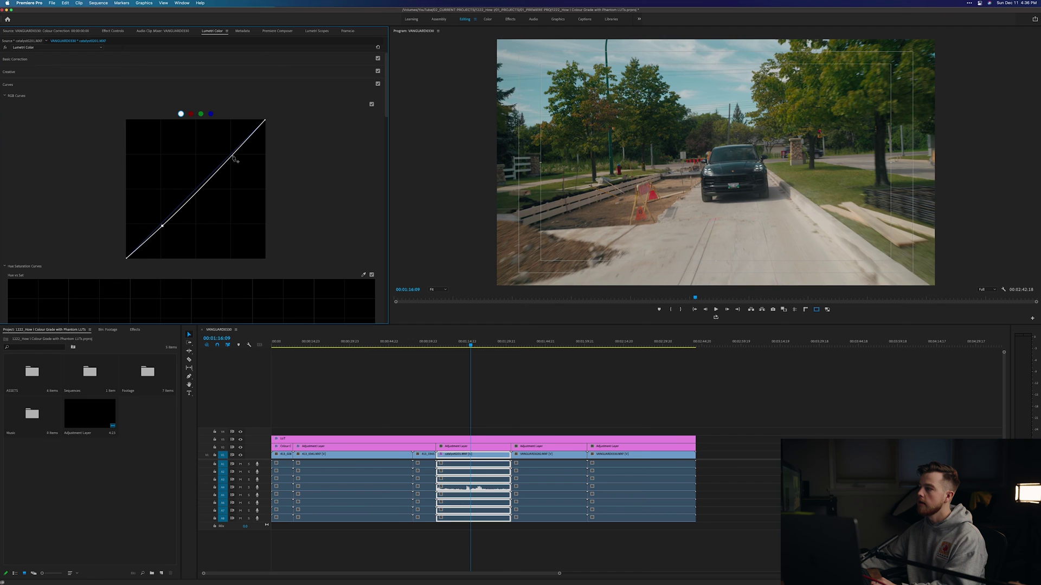
drag(233, 158, 229, 155)
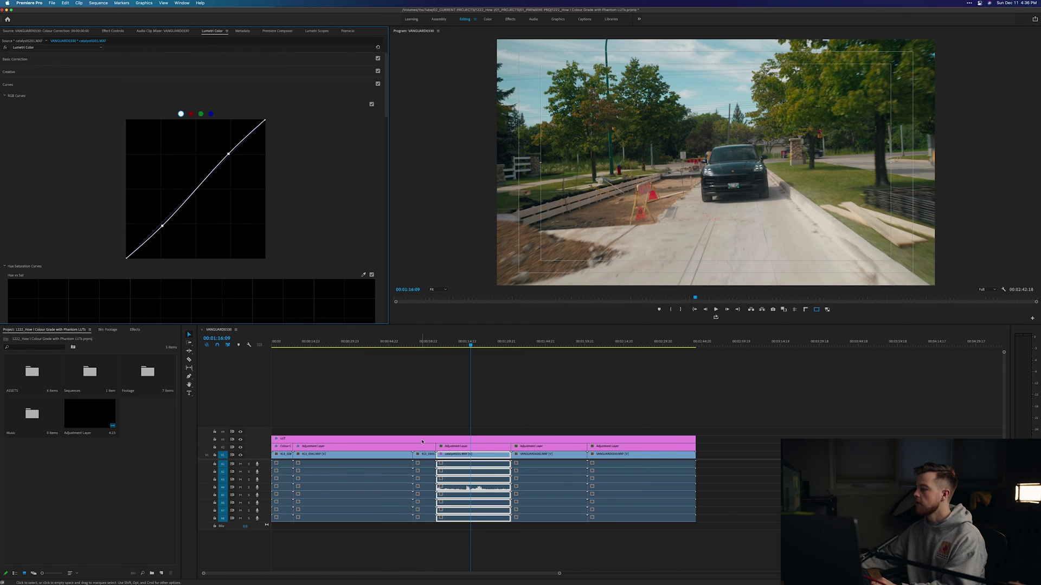
- Set the Temperature to 5 and the Tint to -1 on the adjustment layer segment above the car clip
click(459, 446)
key(Return)
click(394, 100)
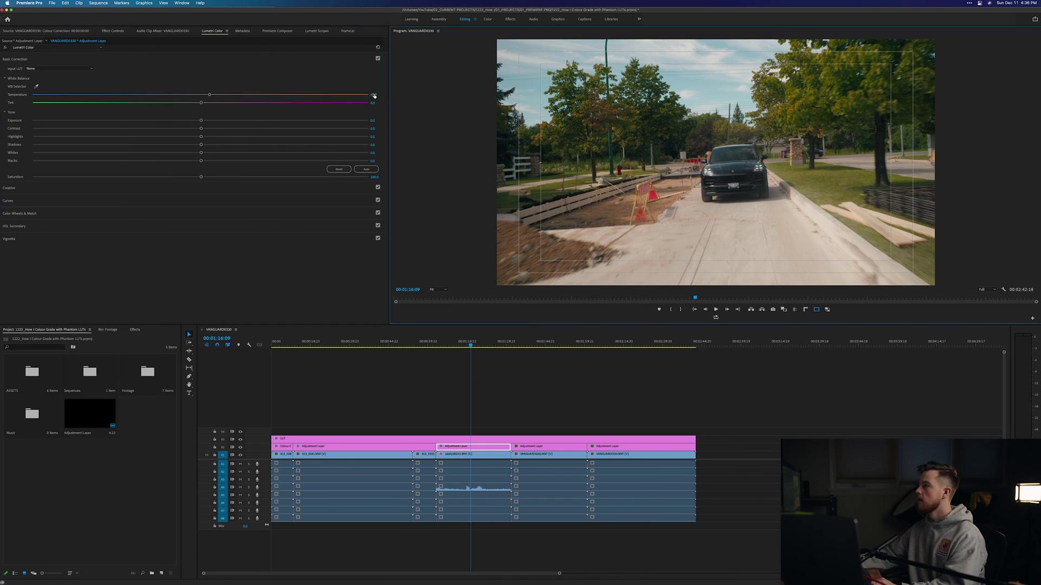
click(373, 94)
key(Return)
key(Return)
text(5)
key(Return)
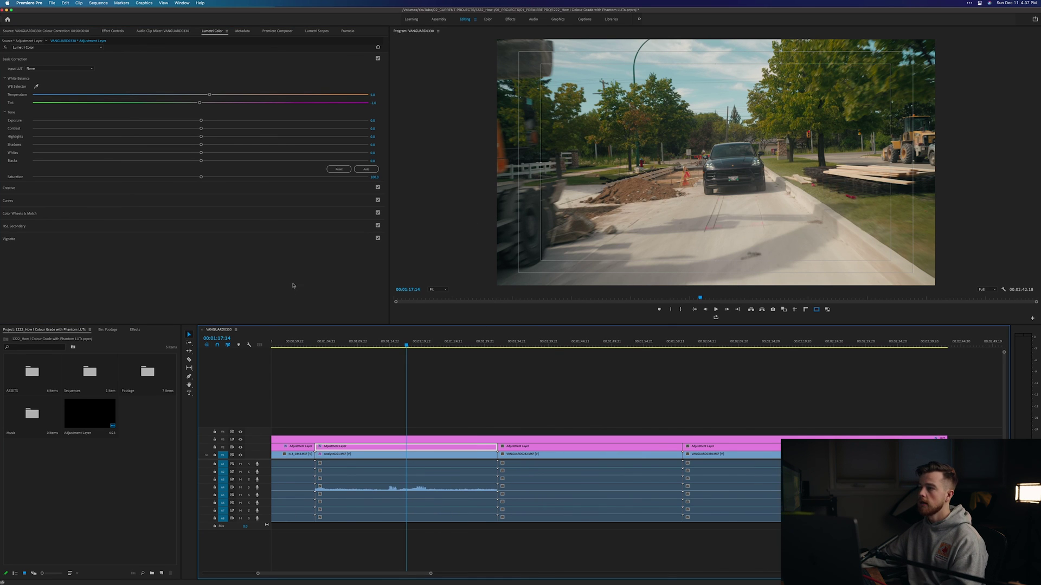
- Scrub through the car clip and play its later part to review the corrected colours
click(433, 348)
drag(433, 349, 426, 350)
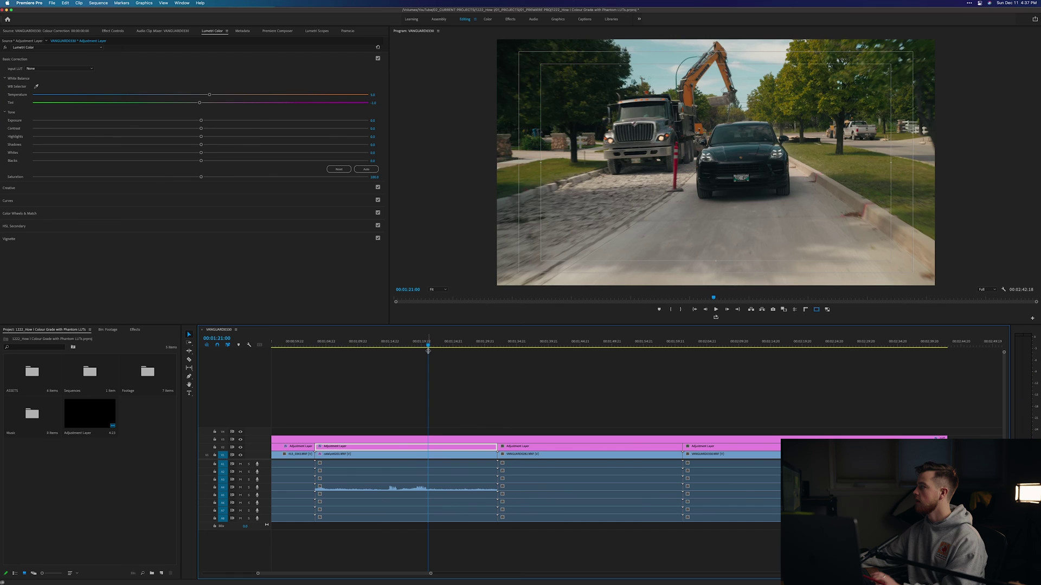
key(space)
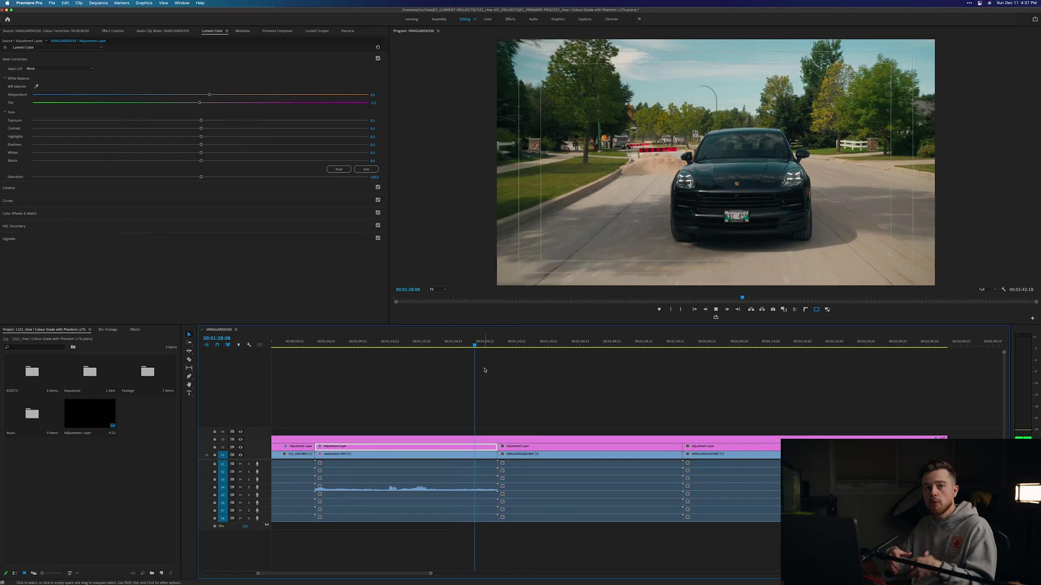
key(space)
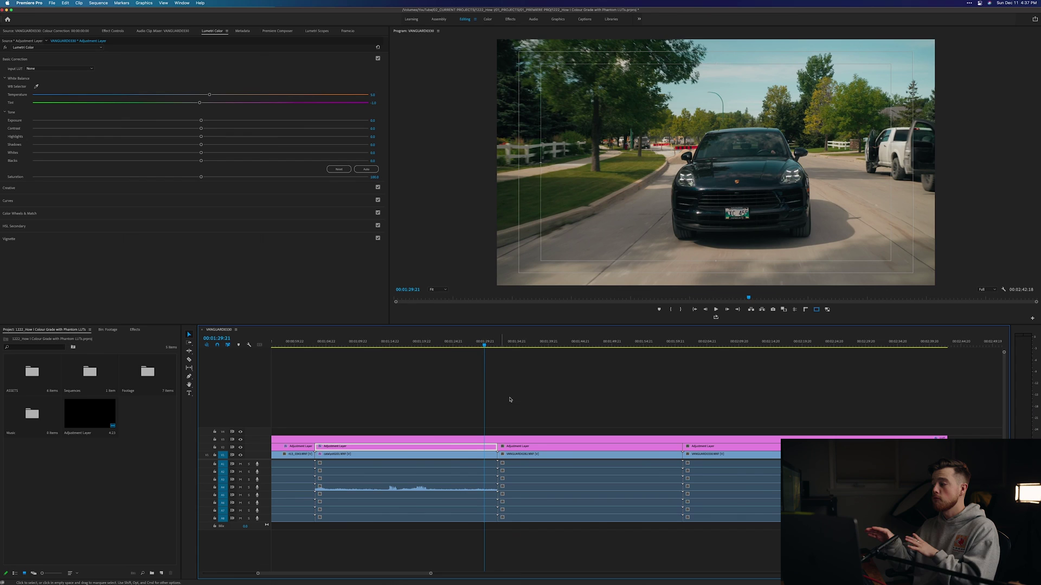